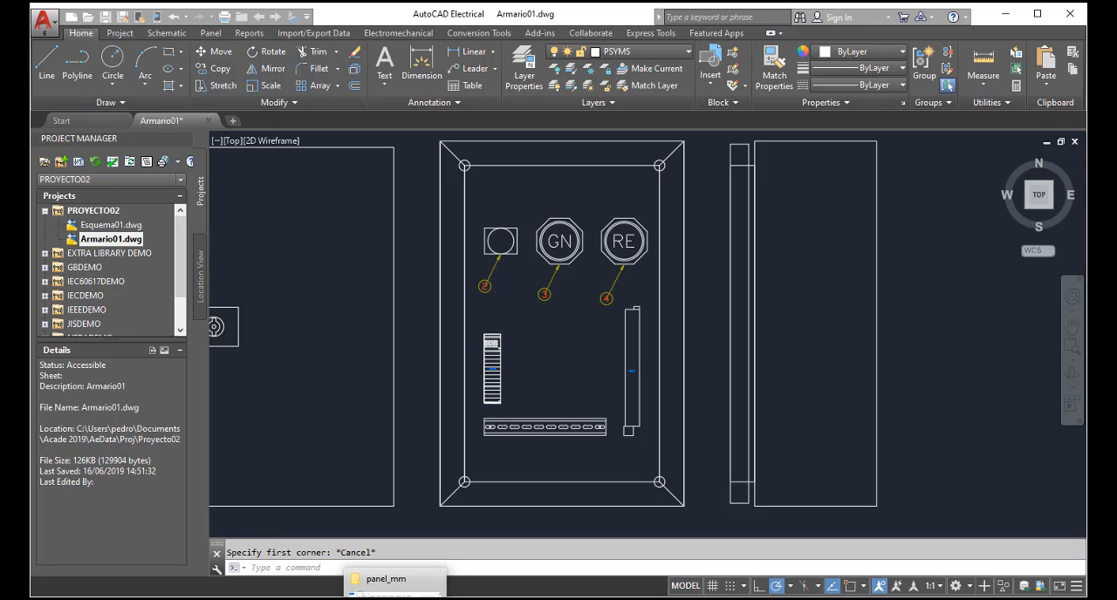
# Step: Switch to File Explorer and browse the panel_mm library, checking the EN-ENCLOSURES HARDWARE folders inside BURKLIN and HOFFMAN
pyautogui.click(396, 598)
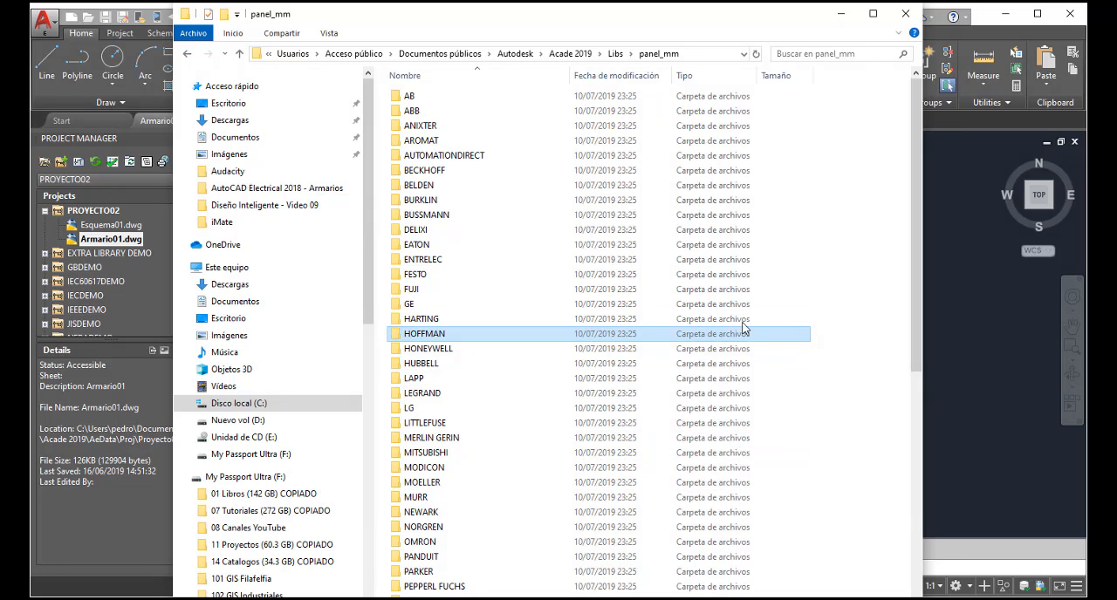
pyautogui.doubleClick(494, 202)
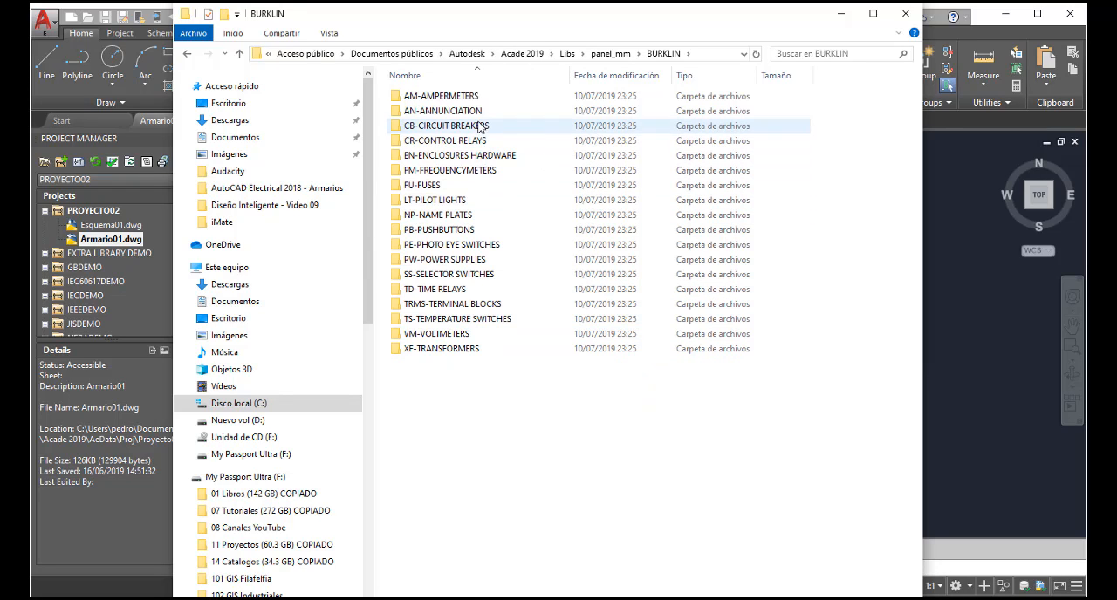
pyautogui.click(484, 157)
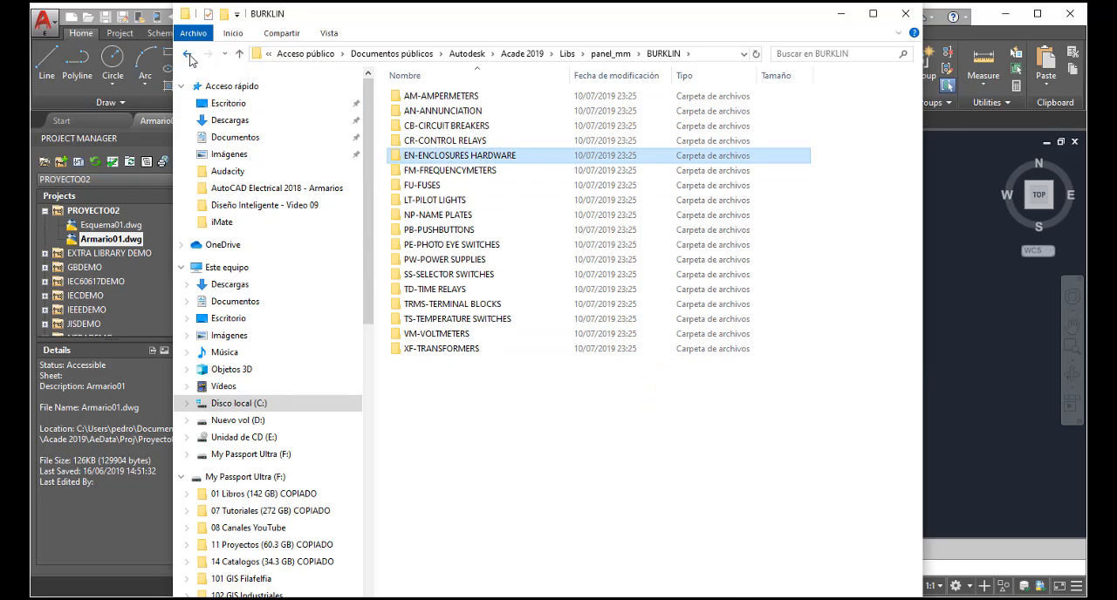
pyautogui.click(187, 54)
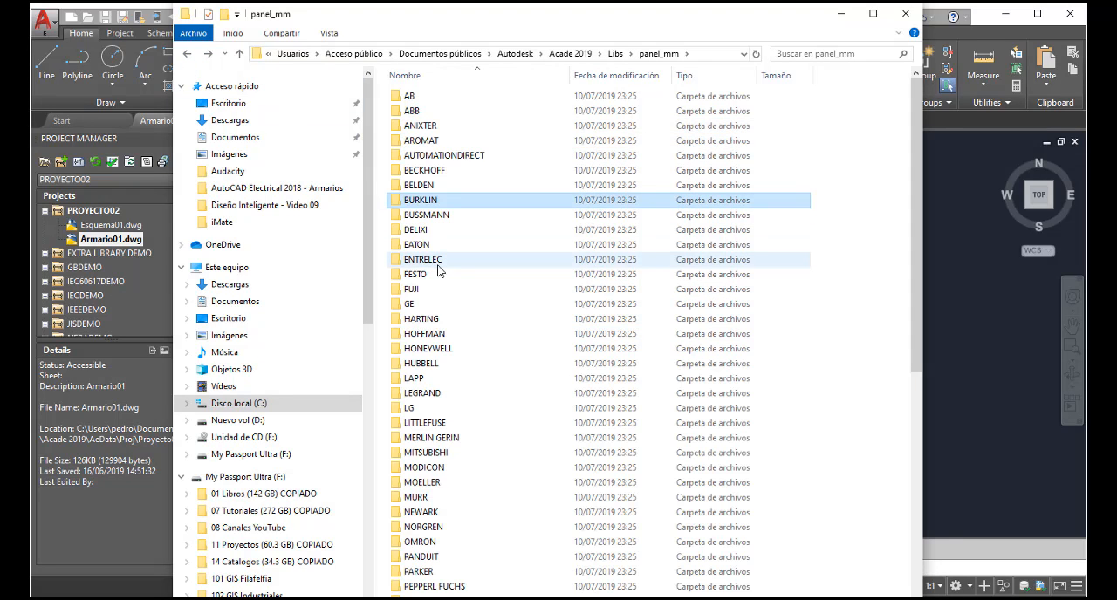
pyautogui.doubleClick(440, 339)
pyautogui.click(447, 97)
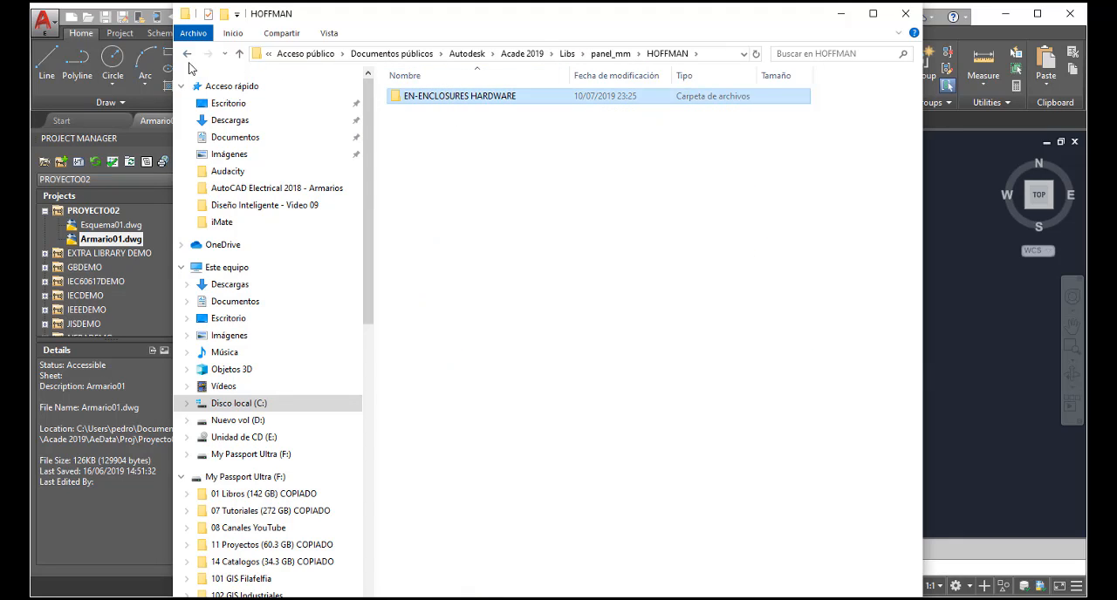
pyautogui.click(187, 54)
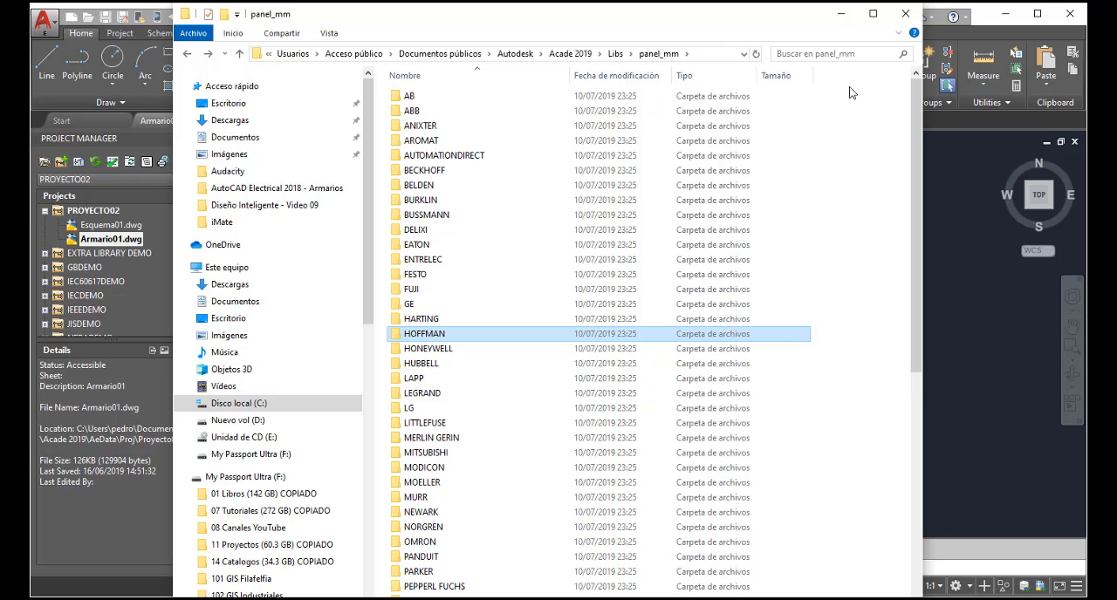
pyautogui.click(840, 17)
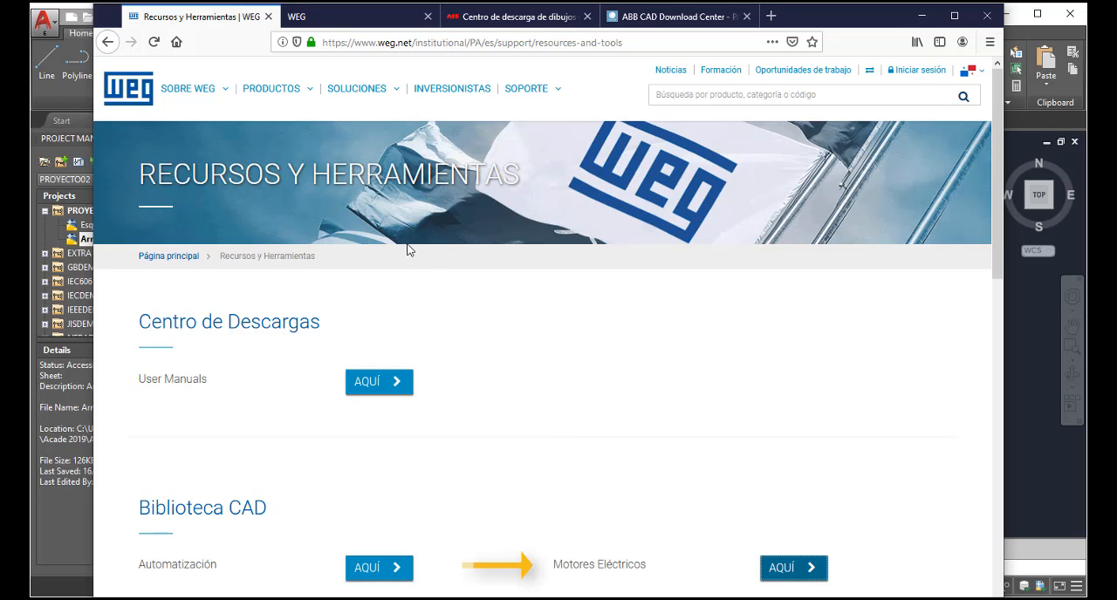
# Step: Review the WEG electric motor CAD library and the ABB CAD download pages in the browser, then return to AutoCAD Electrical
pyautogui.click(360, 19)
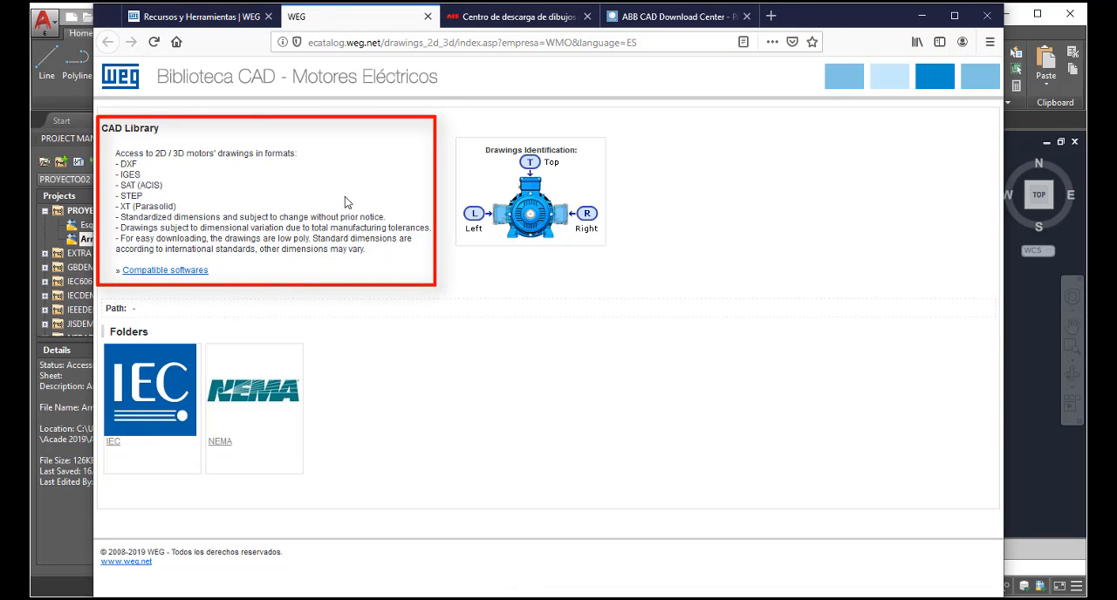
pyautogui.click(535, 19)
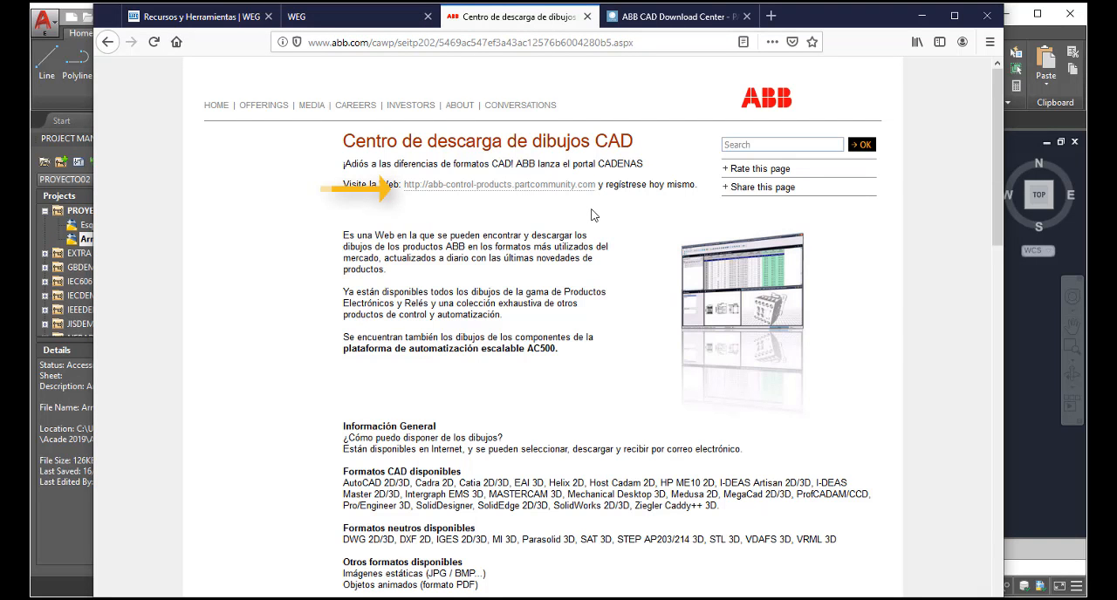
pyautogui.click(671, 19)
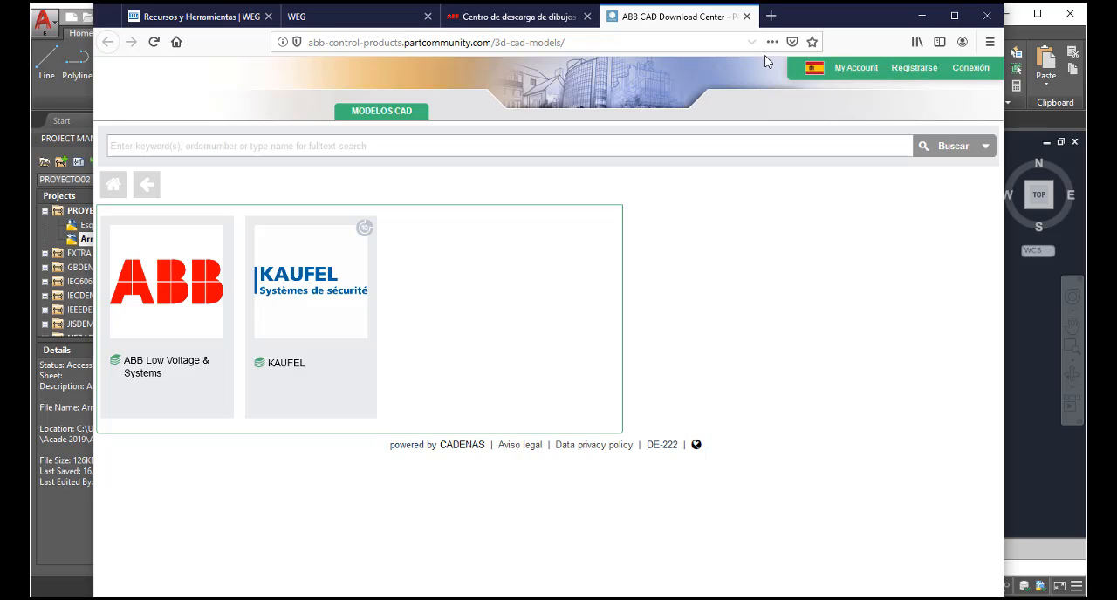
pyautogui.click(340, 19)
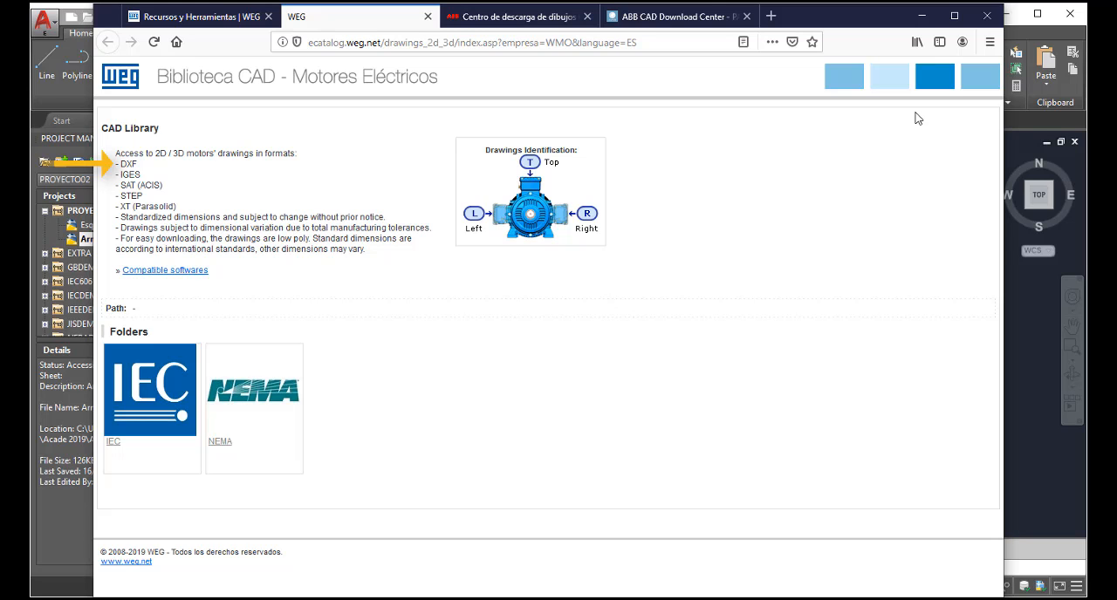
pyautogui.click(922, 17)
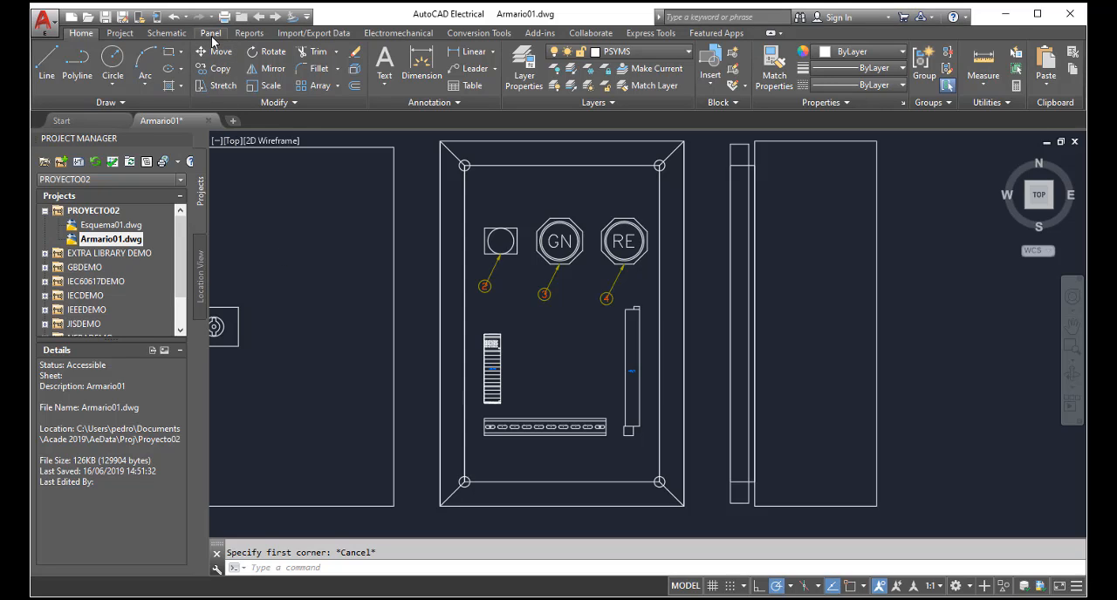
# Step: Insert an enclosure footprint as a generic marker only, placed just beside the upper part of PLC2 with horizontal rotation using ortho
pyautogui.click(211, 35)
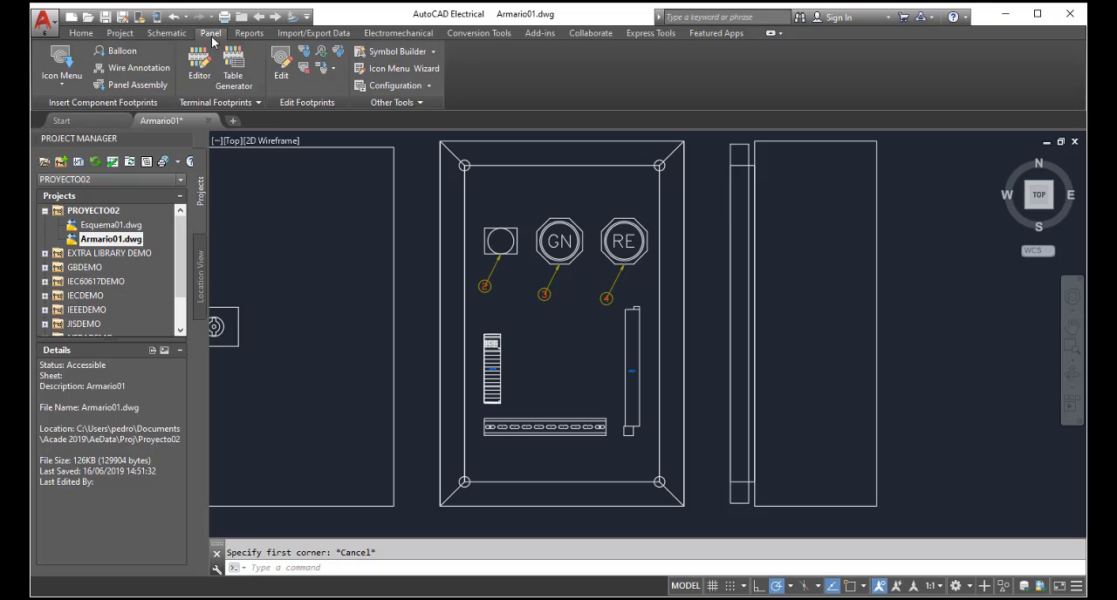
pyautogui.click(70, 72)
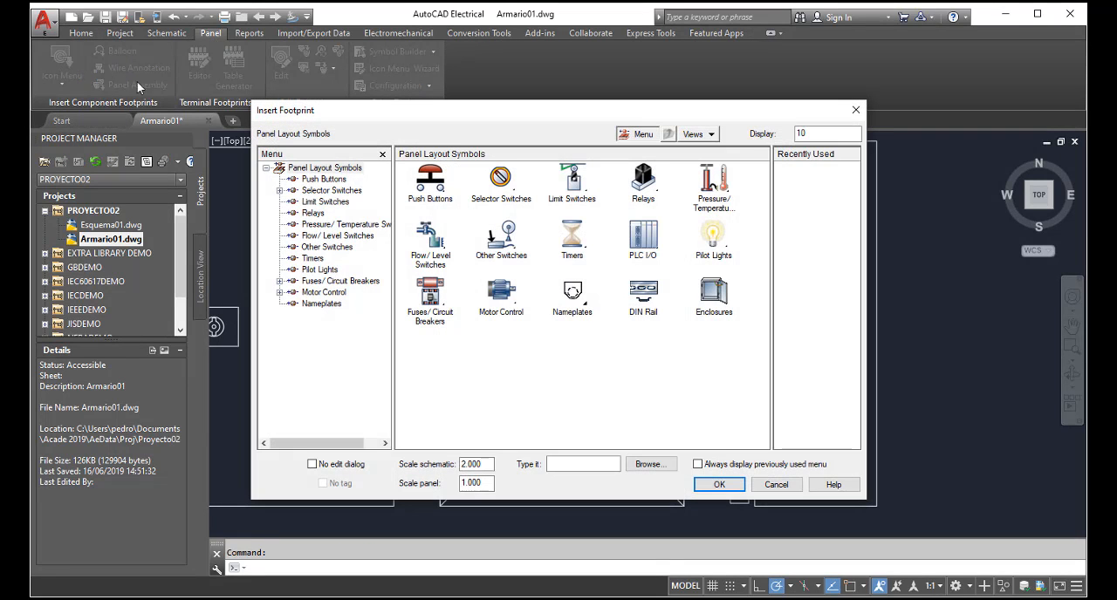
pyautogui.click(719, 300)
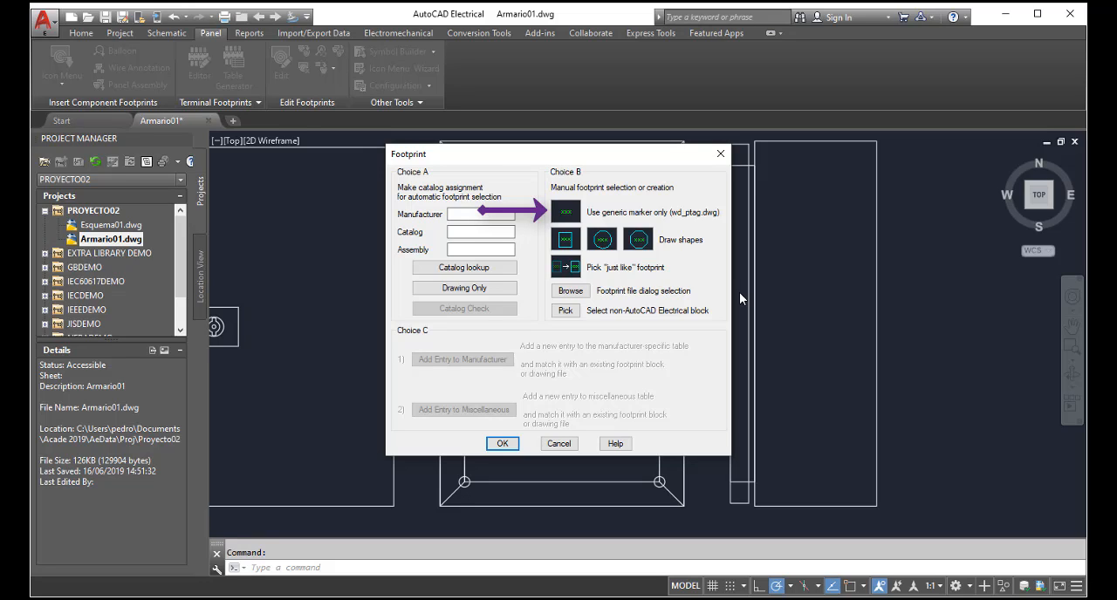
pyautogui.click(567, 214)
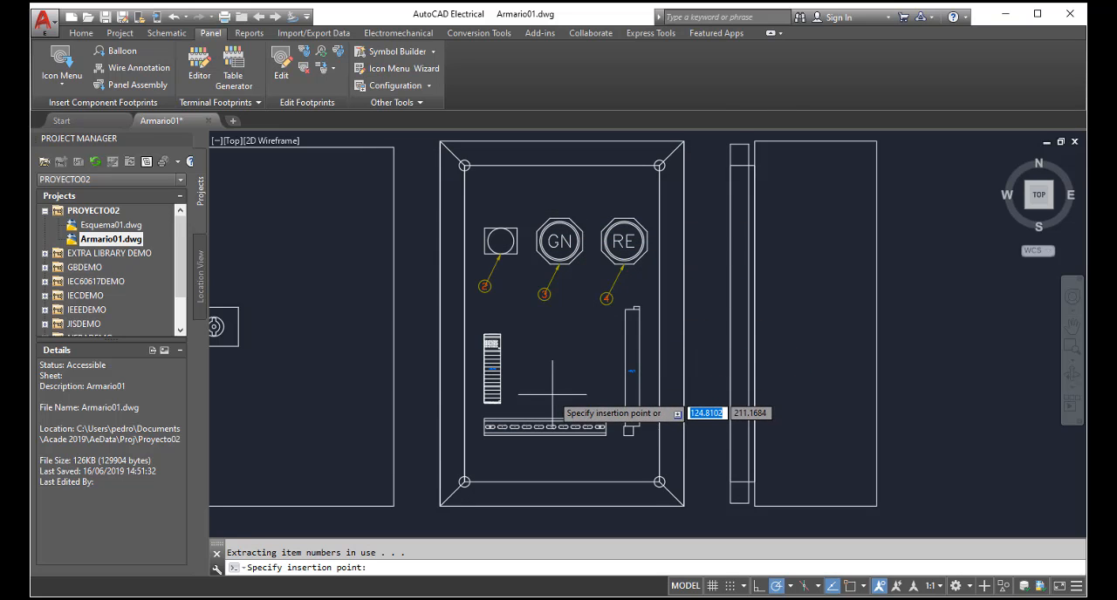
pyautogui.press('F8')
pyautogui.click(514, 343)
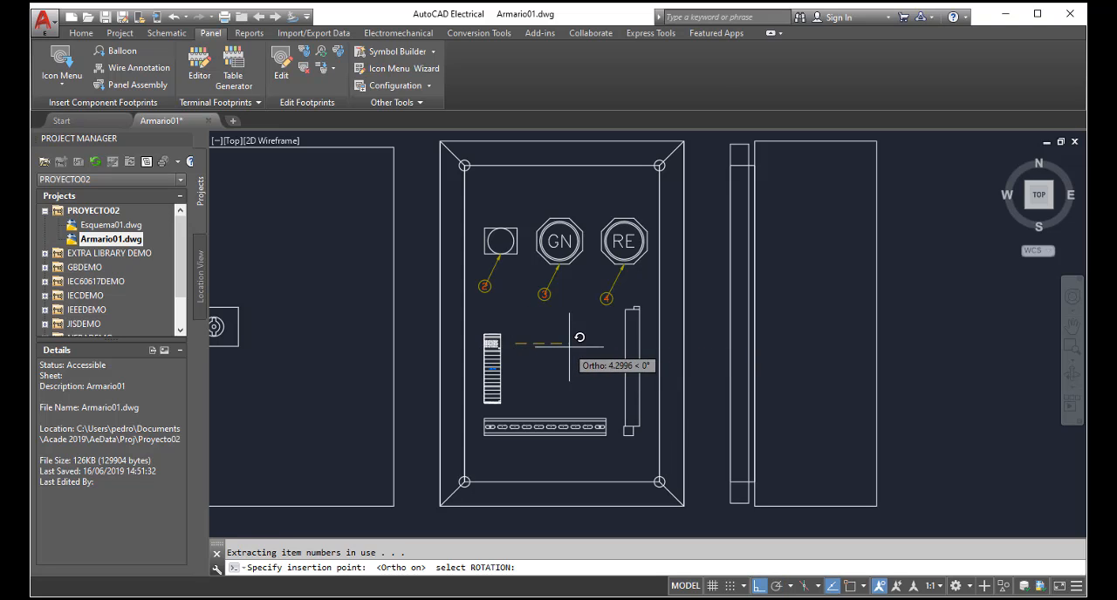
pyautogui.click(586, 349)
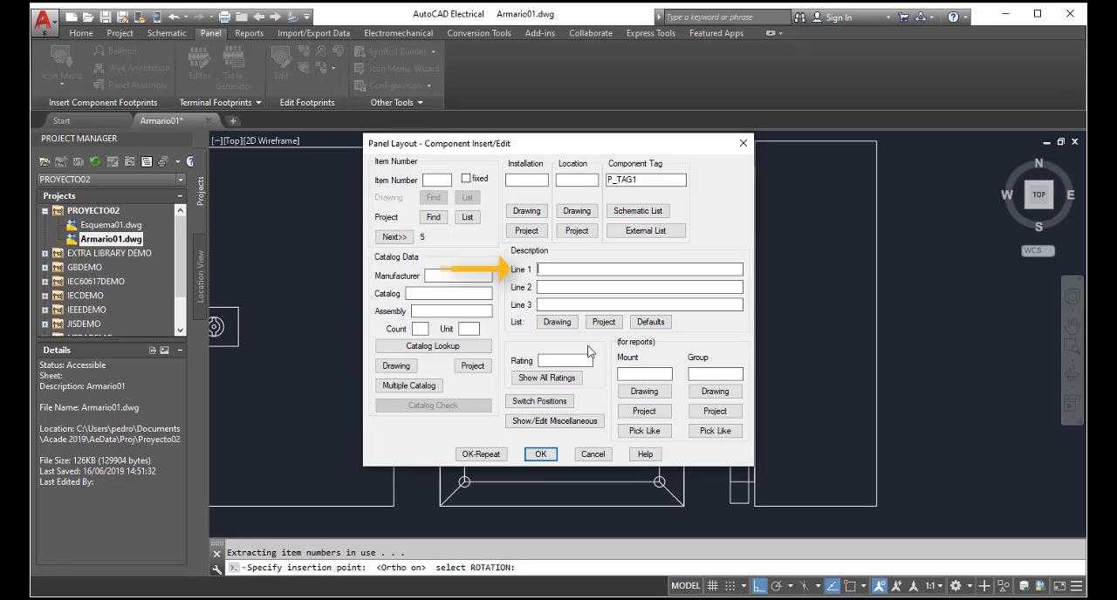
# Step: Set the marker's first description line to TABLERO TD1 and accept the component data
pyautogui.write('tablero td1')
pyautogui.press('Tab')
pyautogui.click(541, 455)
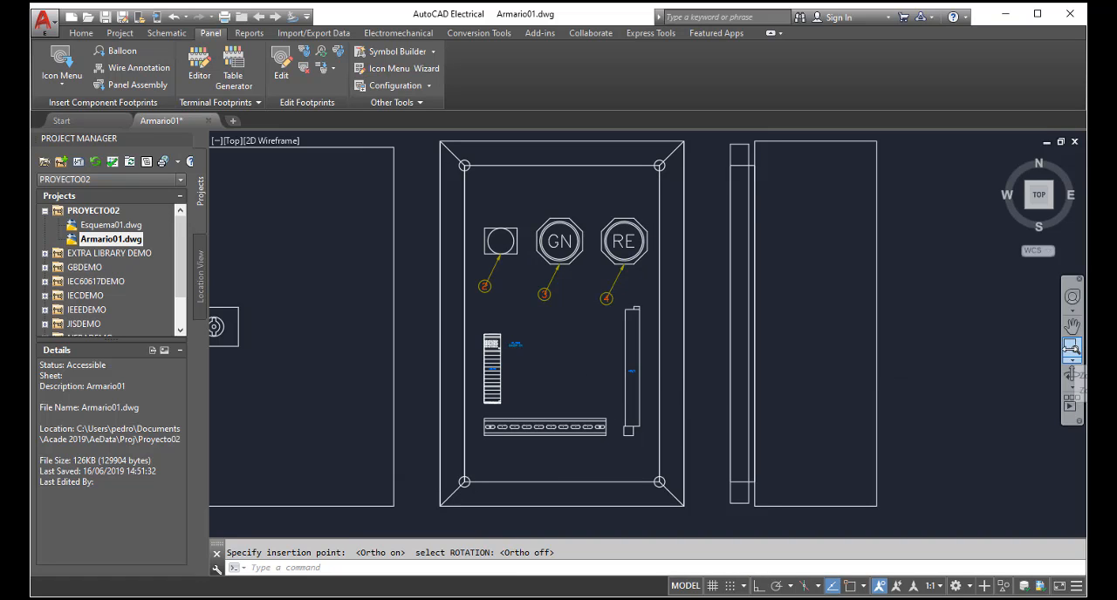
# Step: Draw a rectangular enclosure footprint with a diagonal of about 4.5 between PLC2 and PLC1, below the TABLERO TD1 marker
pyautogui.click(1072, 348)
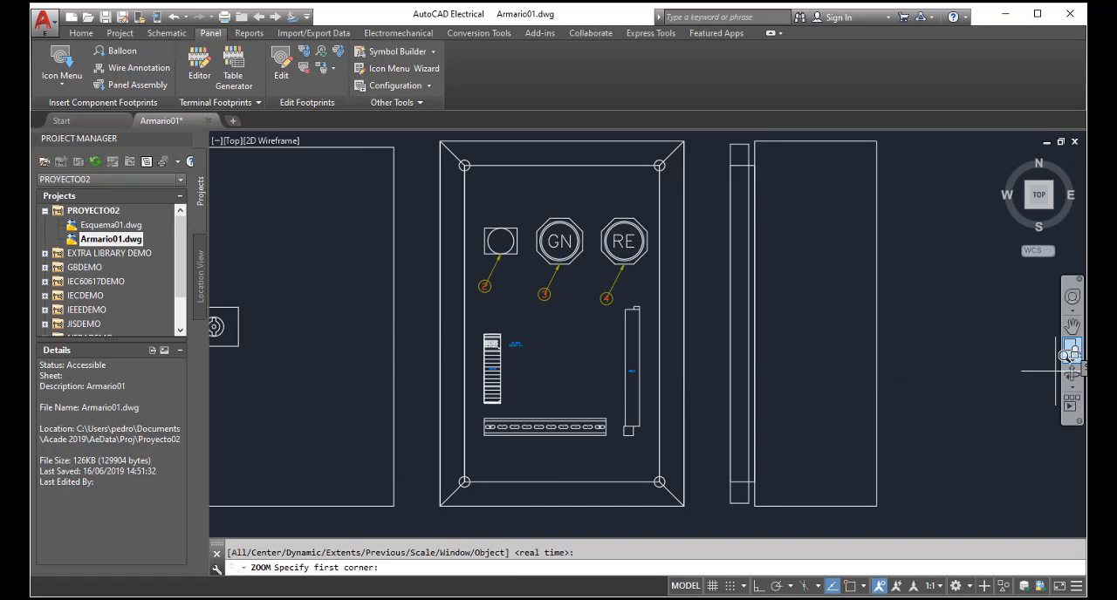
pyautogui.click(480, 319)
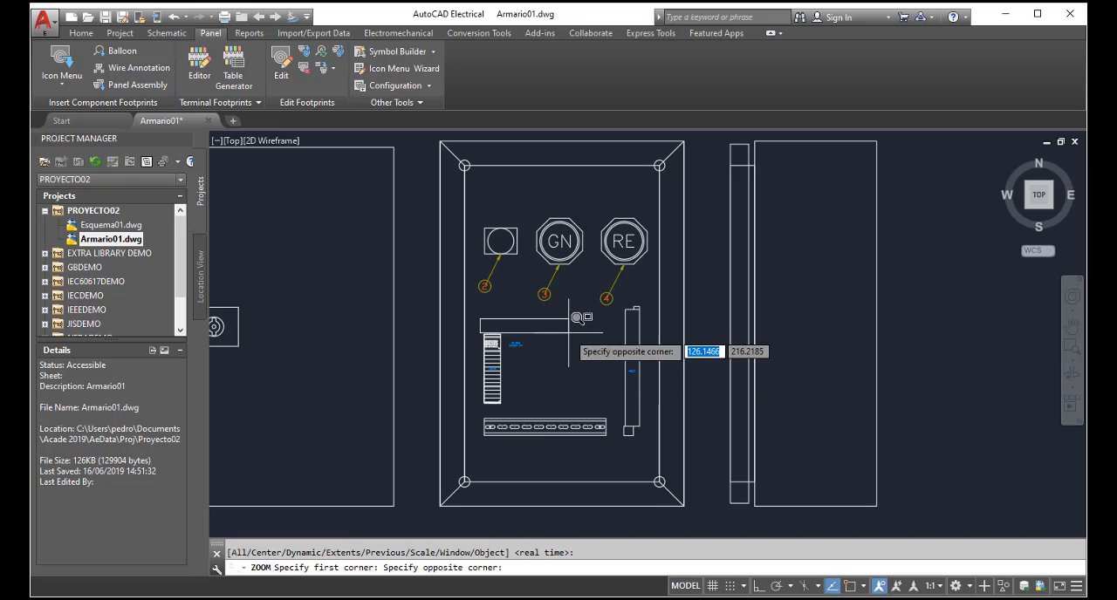
pyautogui.click(627, 399)
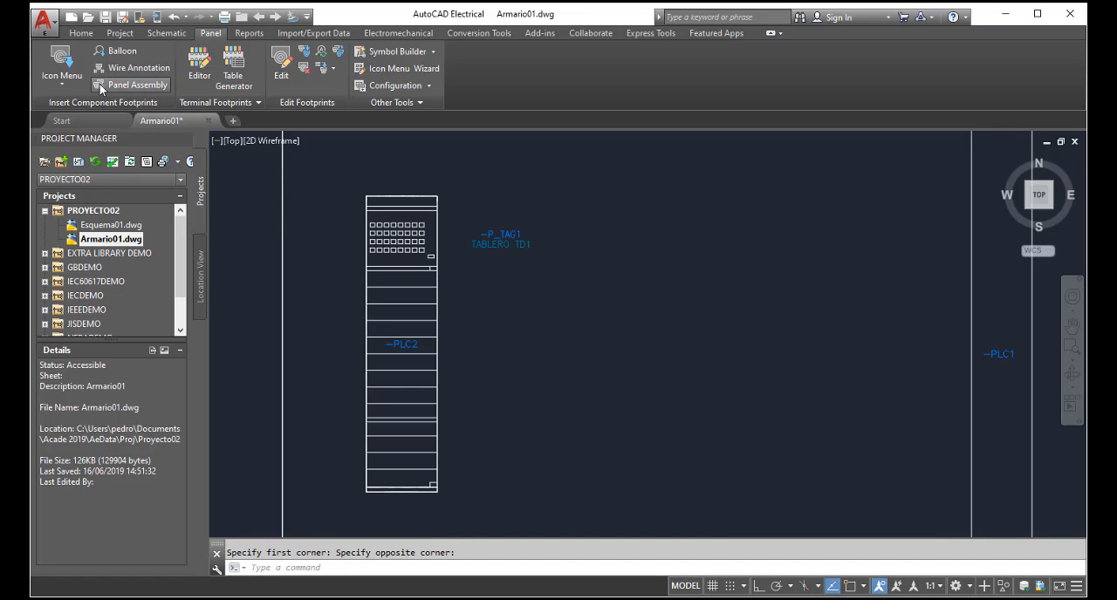
pyautogui.click(61, 57)
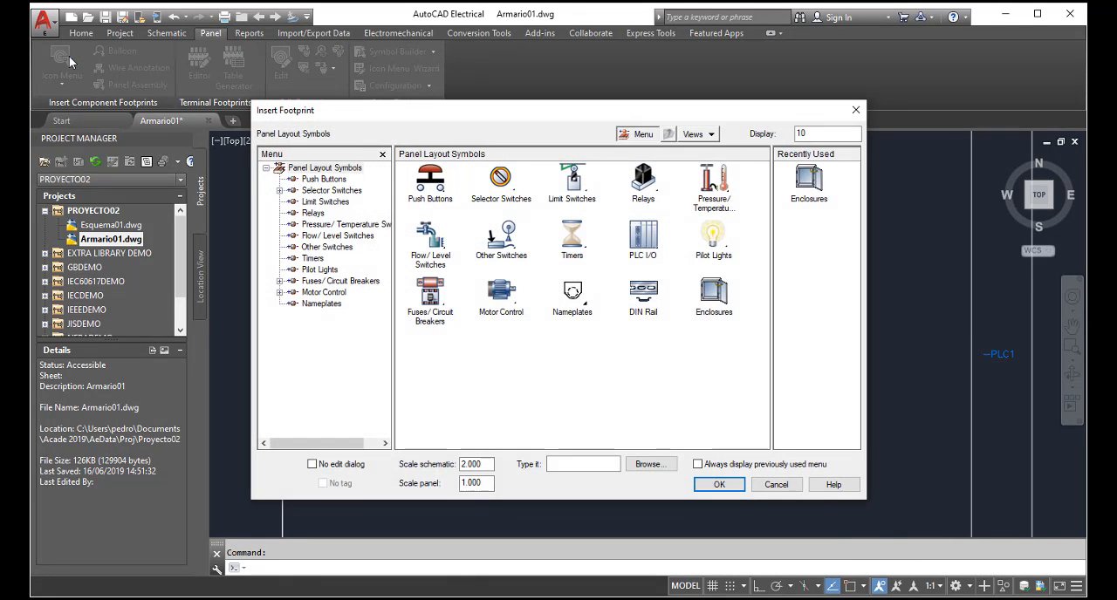
pyautogui.click(819, 190)
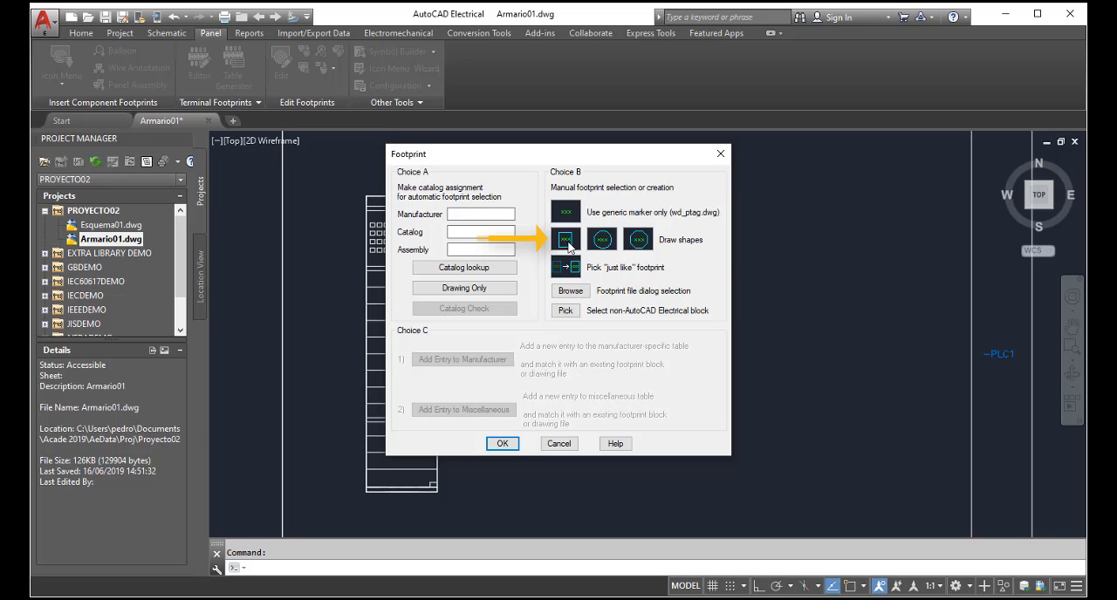
pyautogui.click(566, 242)
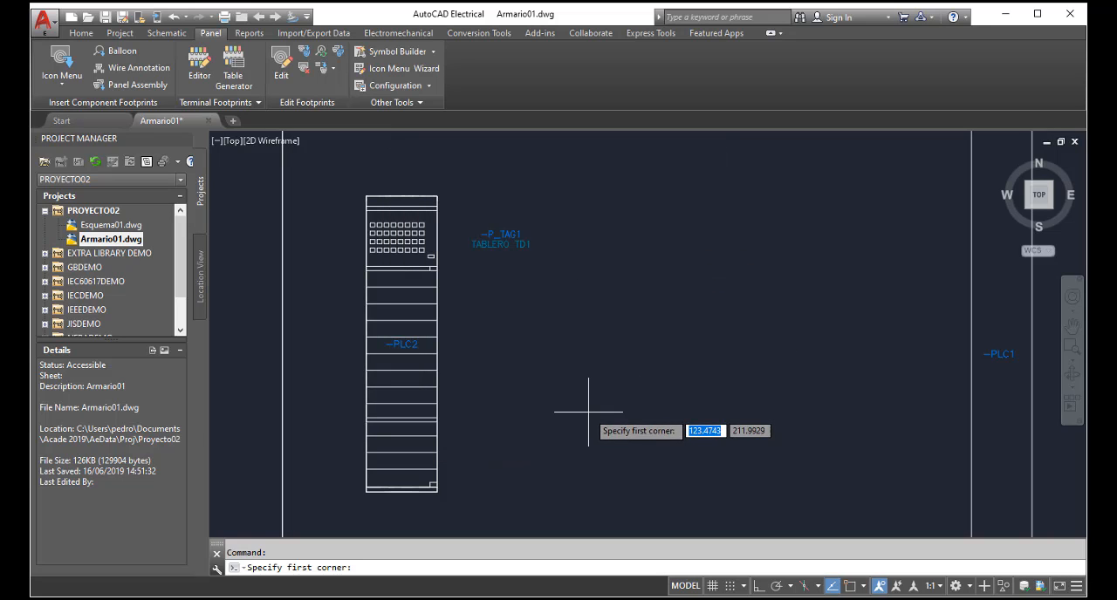
pyautogui.click(556, 460)
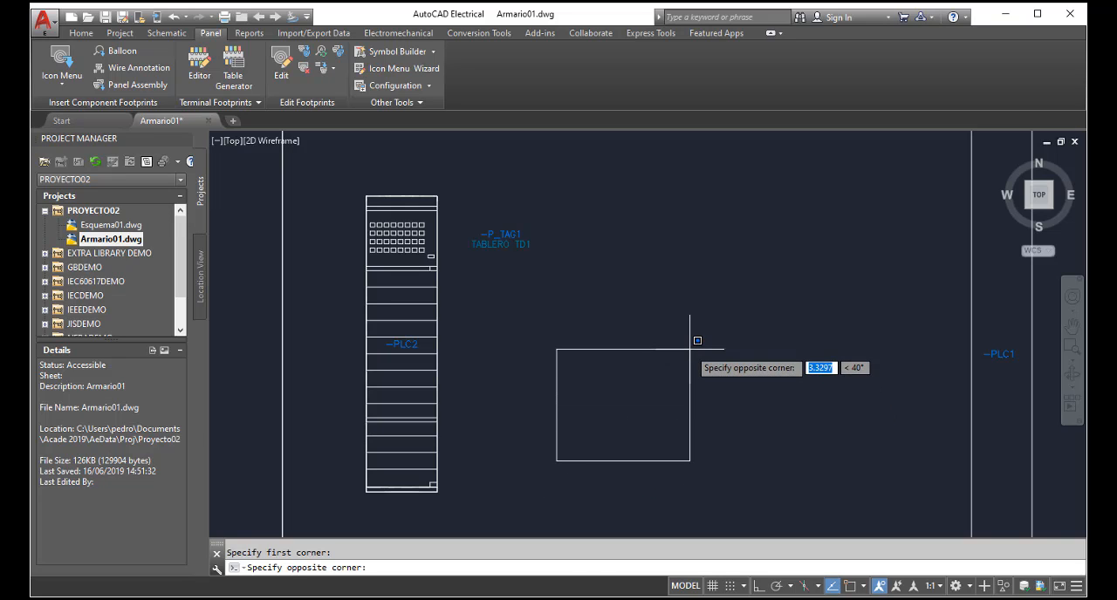
pyautogui.click(693, 268)
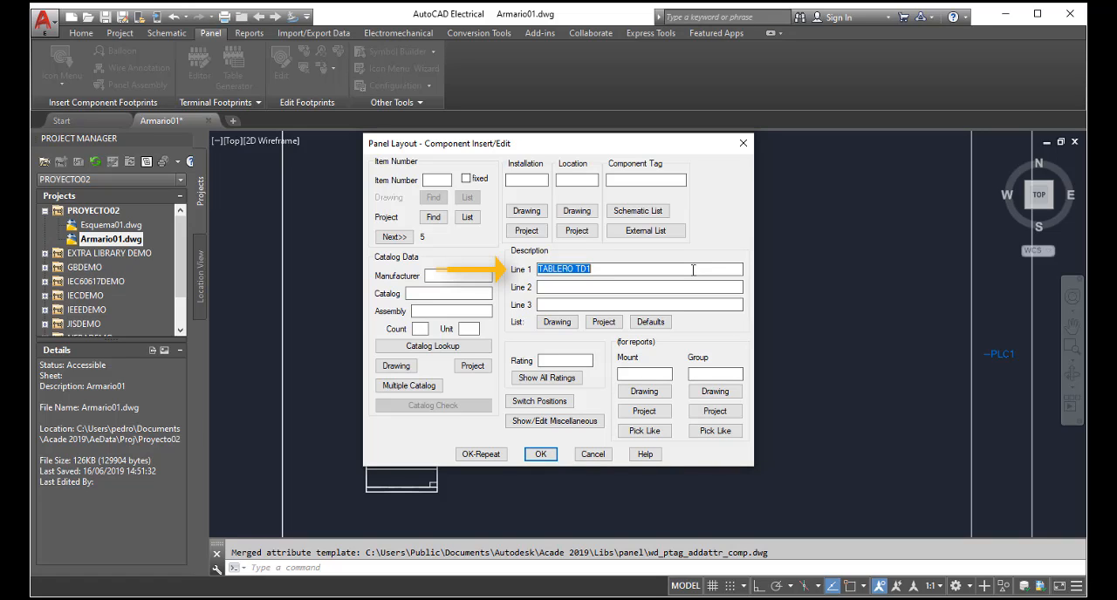
# Step: Set the rectangular footprint's first description line to TABLERO TD2 and accept the component data
pyautogui.click(693, 269)
pyautogui.press('BackSpace')
pyautogui.write('2')
pyautogui.click(542, 455)
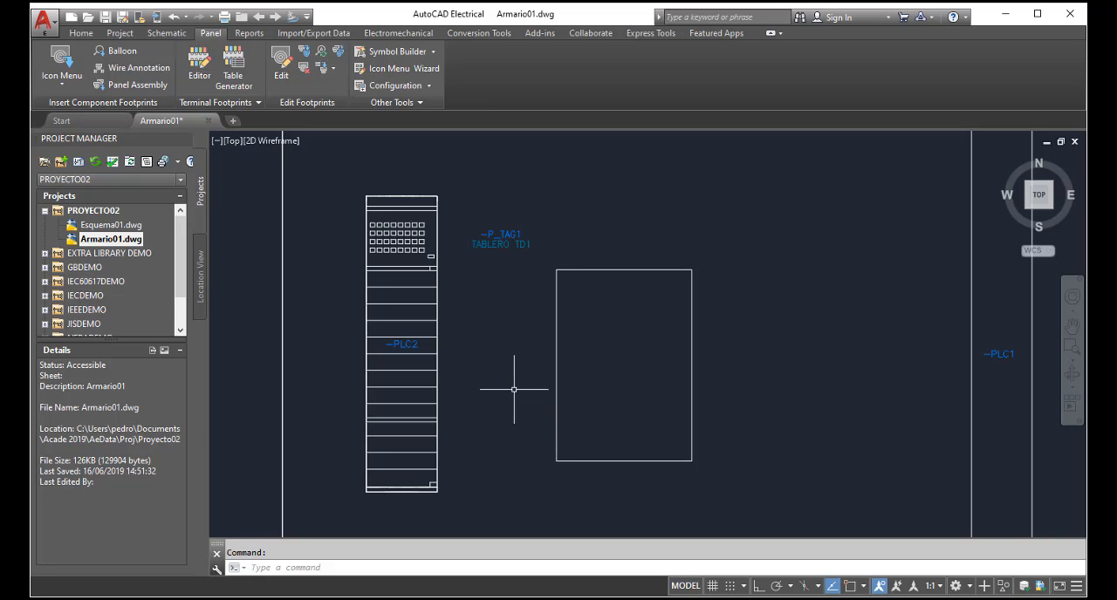
# Step: Try to insert a manual circular component footprint with a radius of about 0.9 between the rectangle and PLC1
pyautogui.click(73, 91)
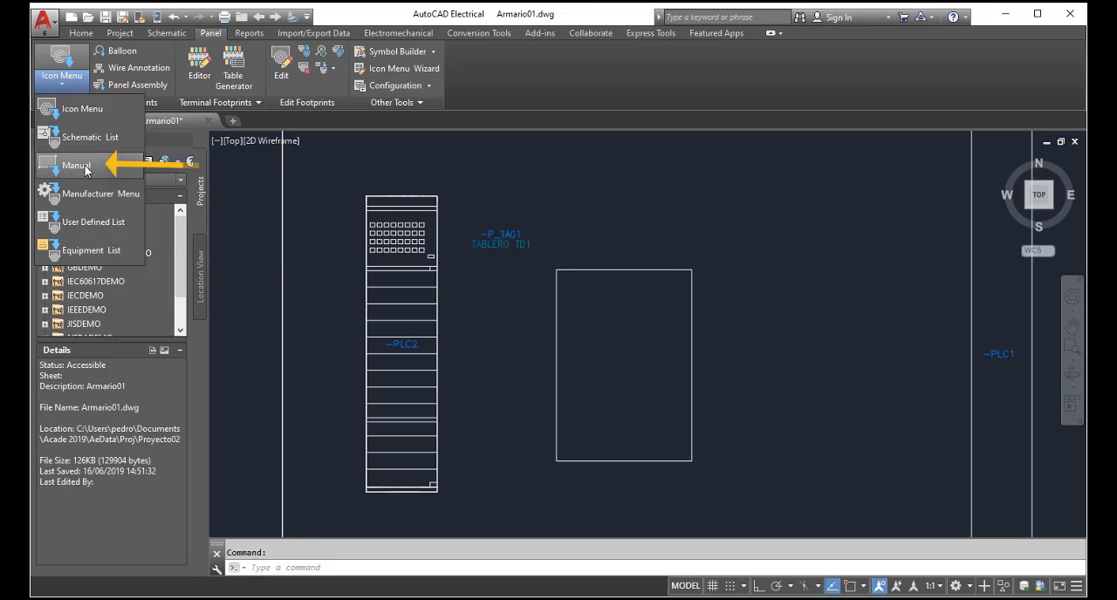
pyautogui.click(84, 167)
pyautogui.moveTo(519, 217)
pyautogui.mouseDown()
pyautogui.moveTo(620, 201)
pyautogui.moveTo(794, 220)
pyautogui.moveTo(783, 193)
pyautogui.mouseUp()
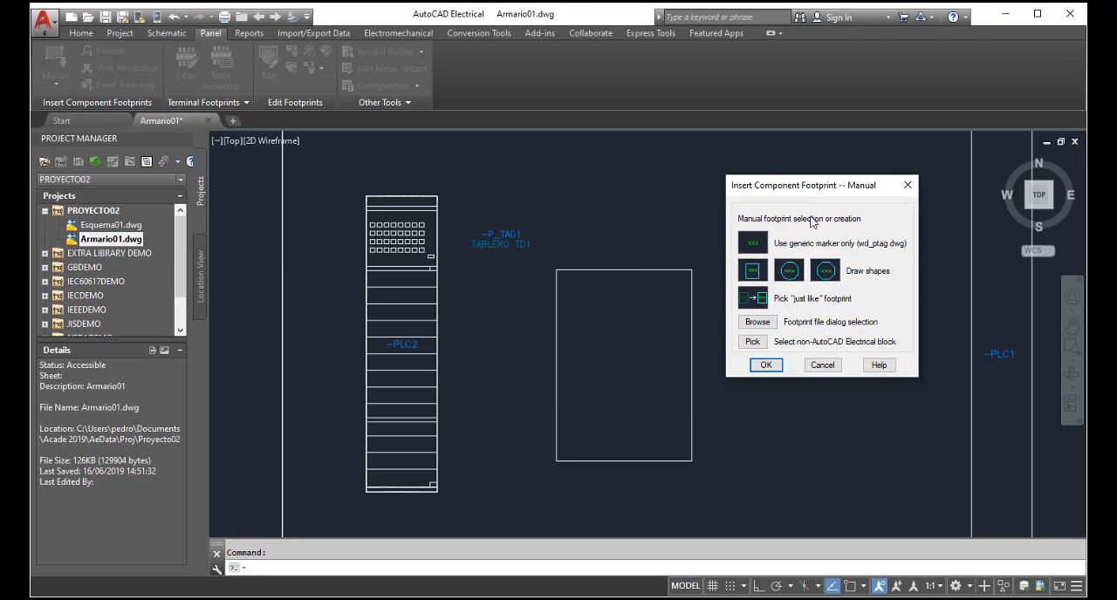
pyautogui.click(790, 273)
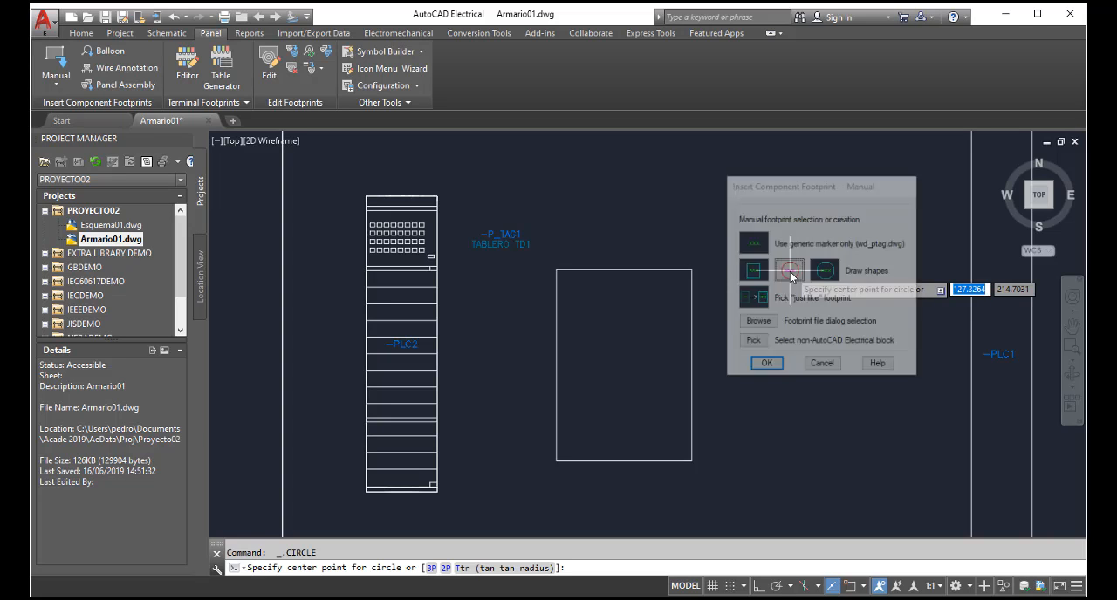
pyautogui.click(824, 351)
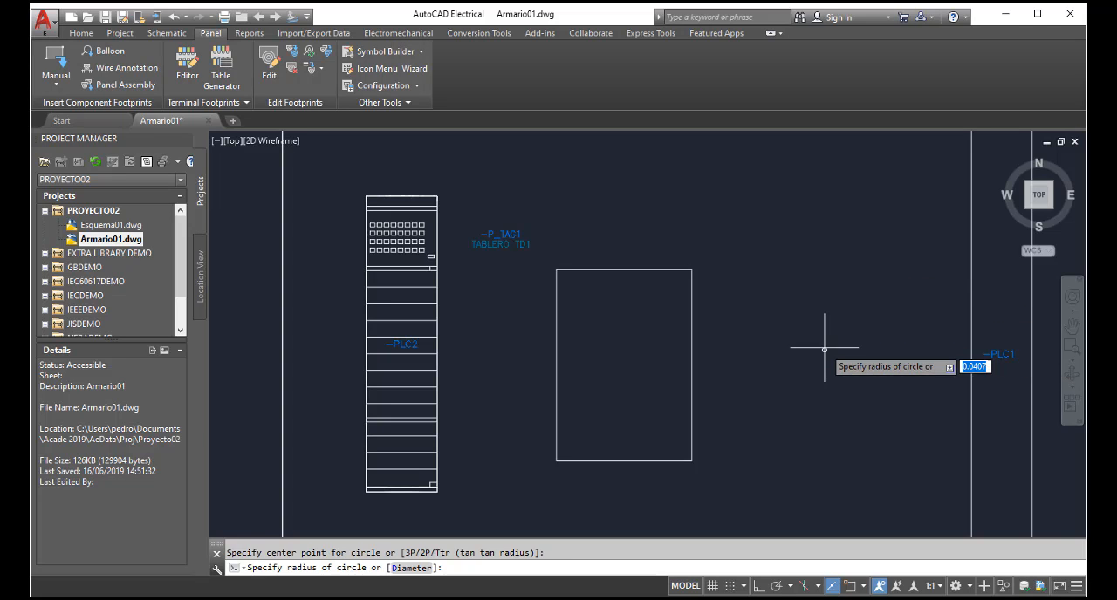
pyautogui.click(864, 332)
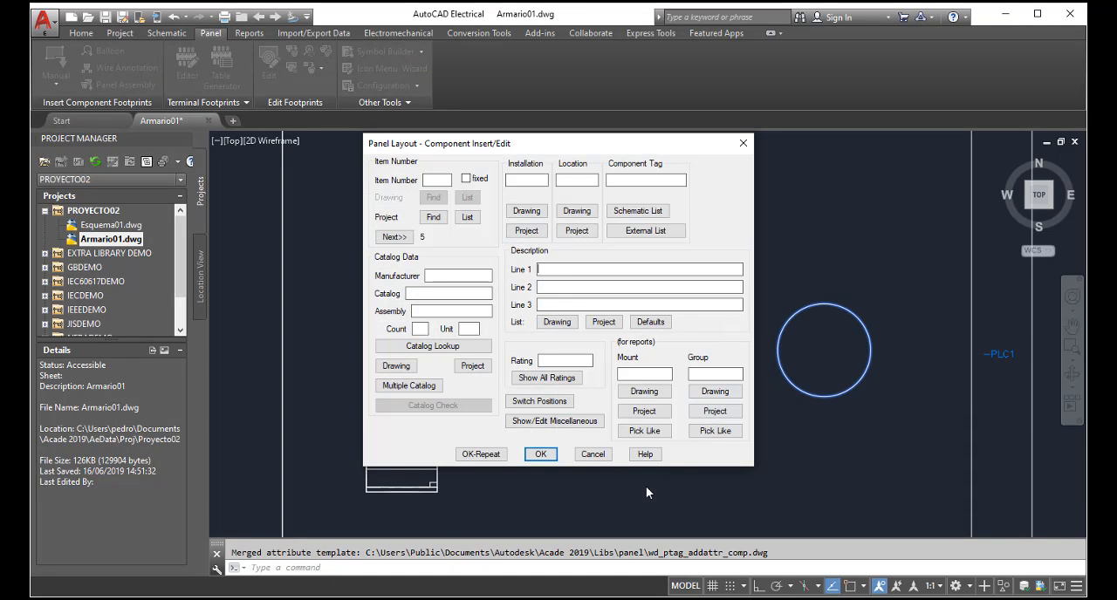
pyautogui.click(593, 454)
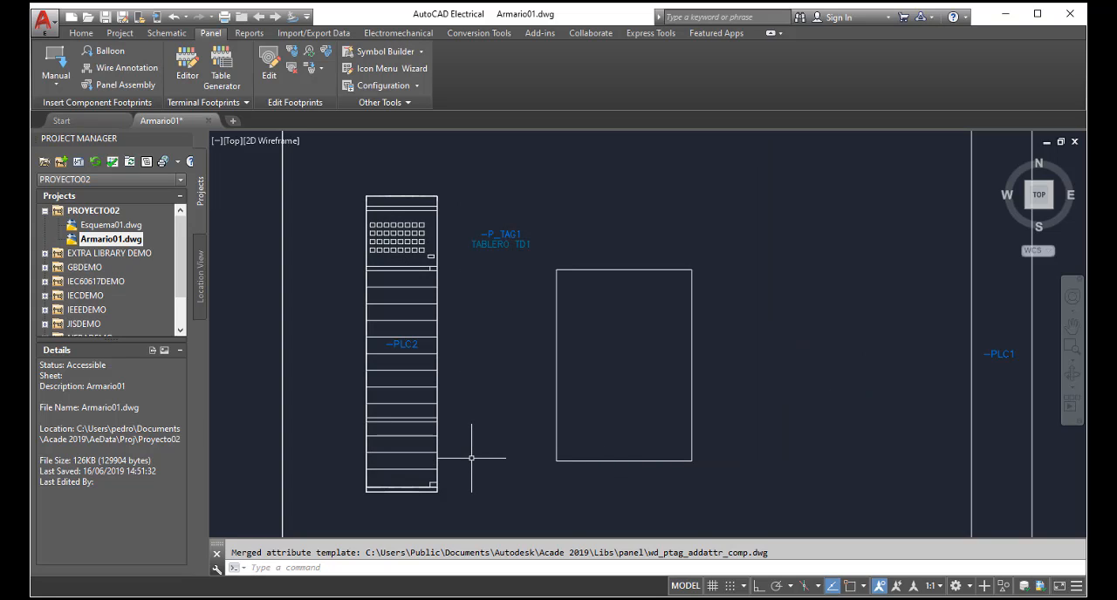
# Step: Open the demo09.dwg drawing from the PANEL folder of the NFPADEMO project
pyautogui.click(46, 211)
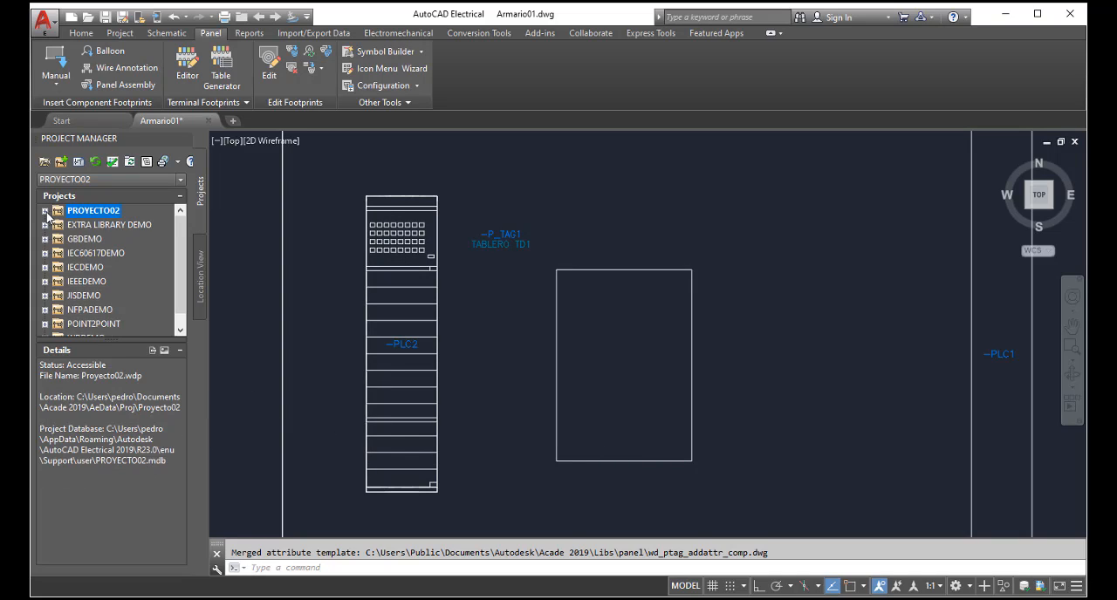
pyautogui.click(45, 310)
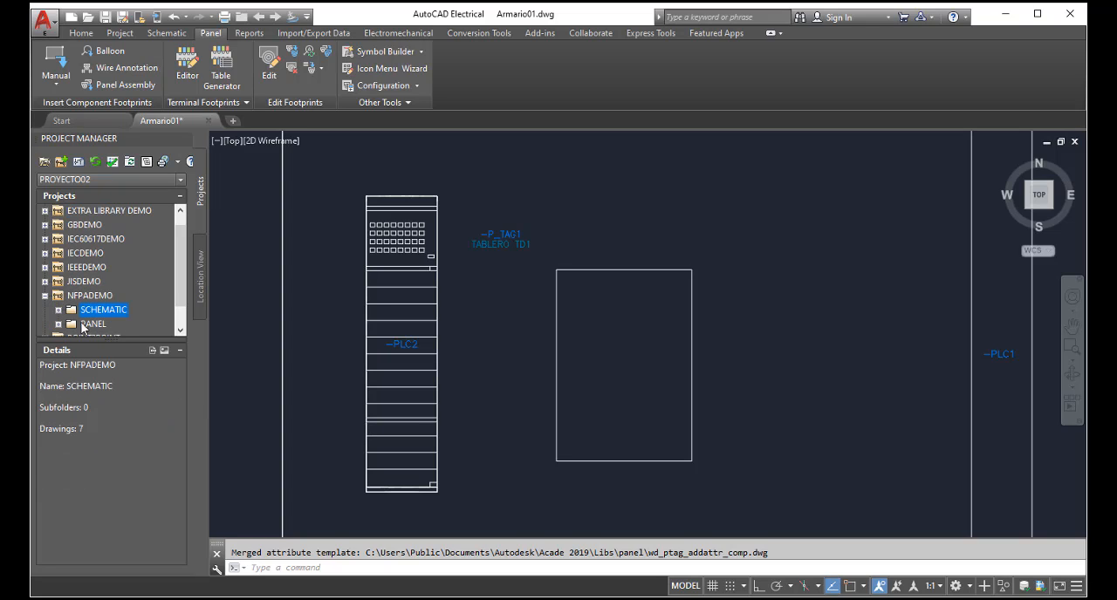
pyautogui.click(57, 324)
pyautogui.click(118, 296)
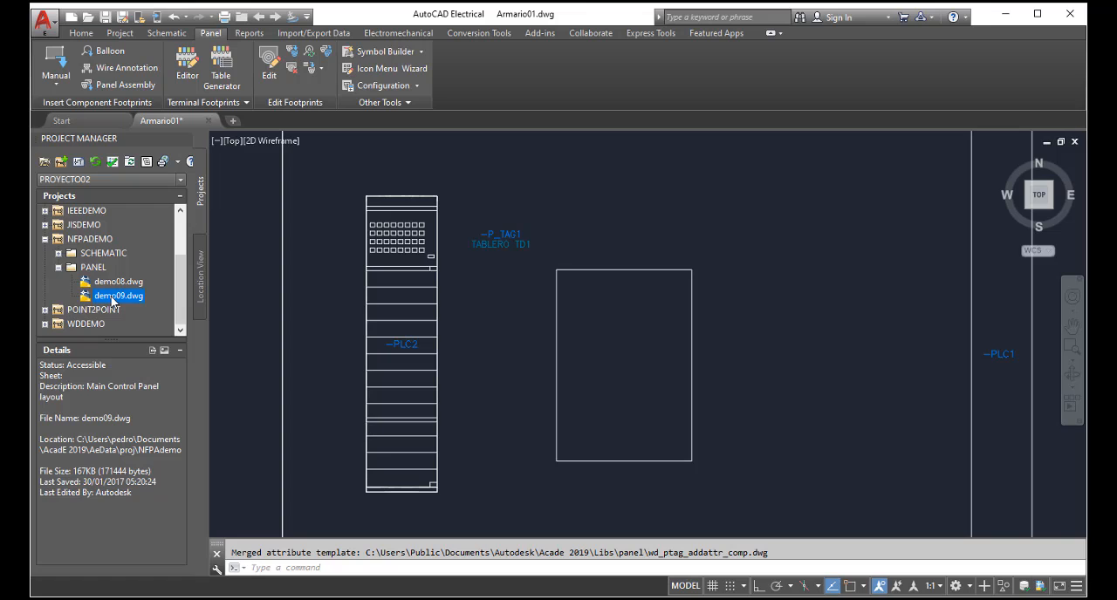
pyautogui.doubleClick(113, 296)
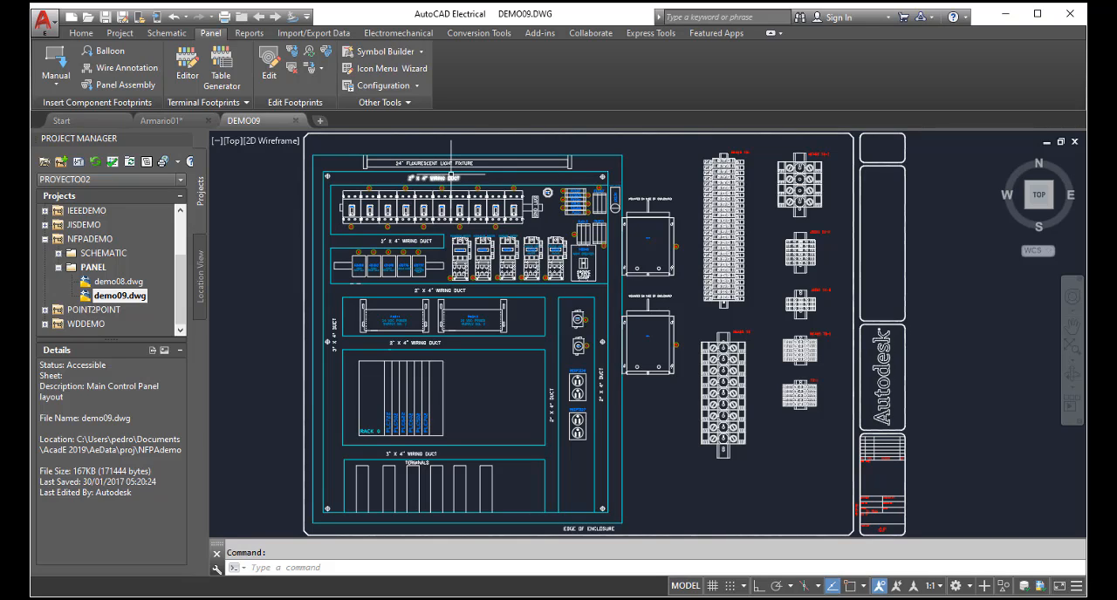
# Step: Examine the main control panel layout, including its wiring ducts, breakers, motor starters and fuse footprints
pyautogui.moveTo(450, 176)
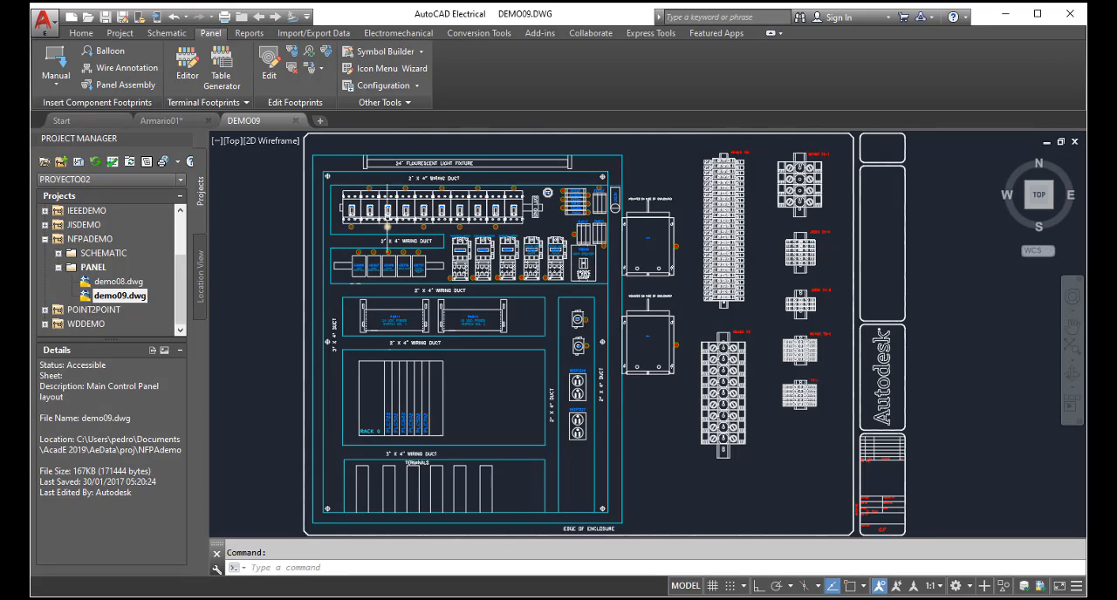
pyautogui.scroll(2, 347, 167)
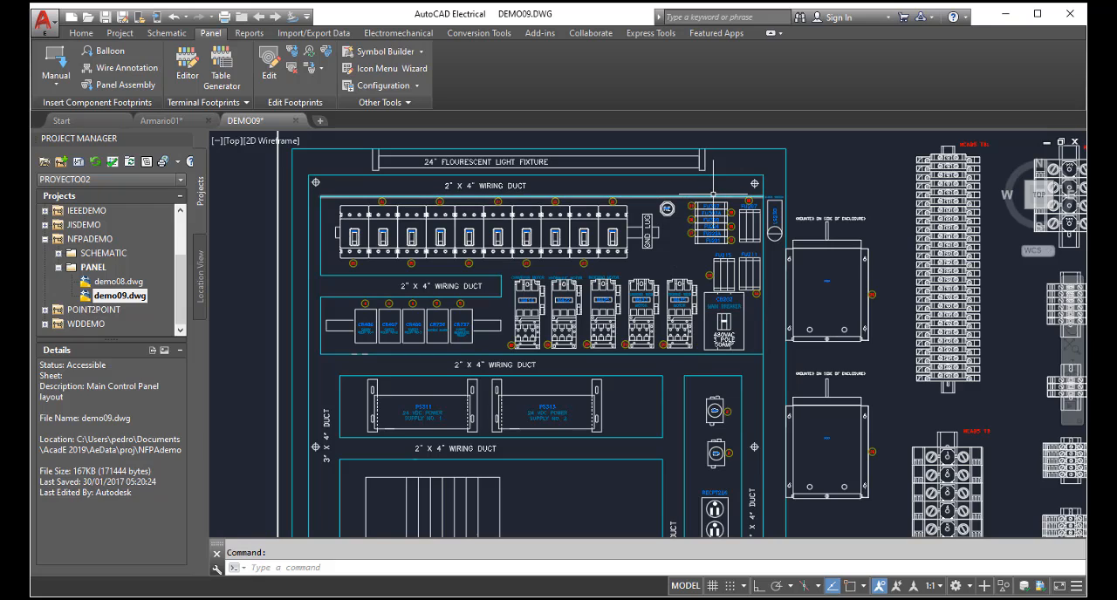
pyautogui.scroll(2, 702, 194)
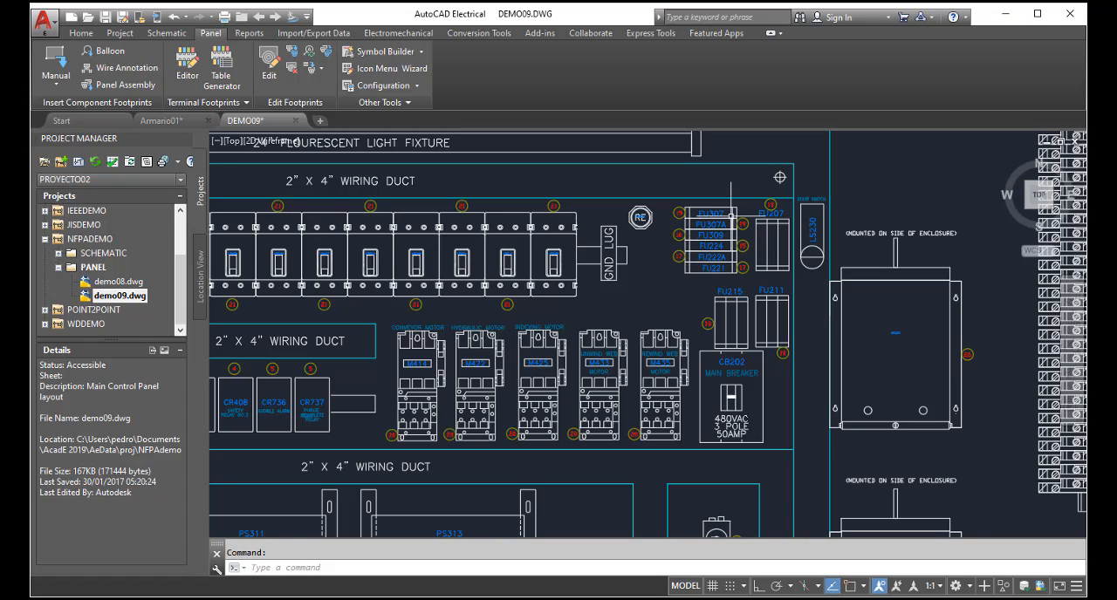
pyautogui.scroll(-6, 731, 214)
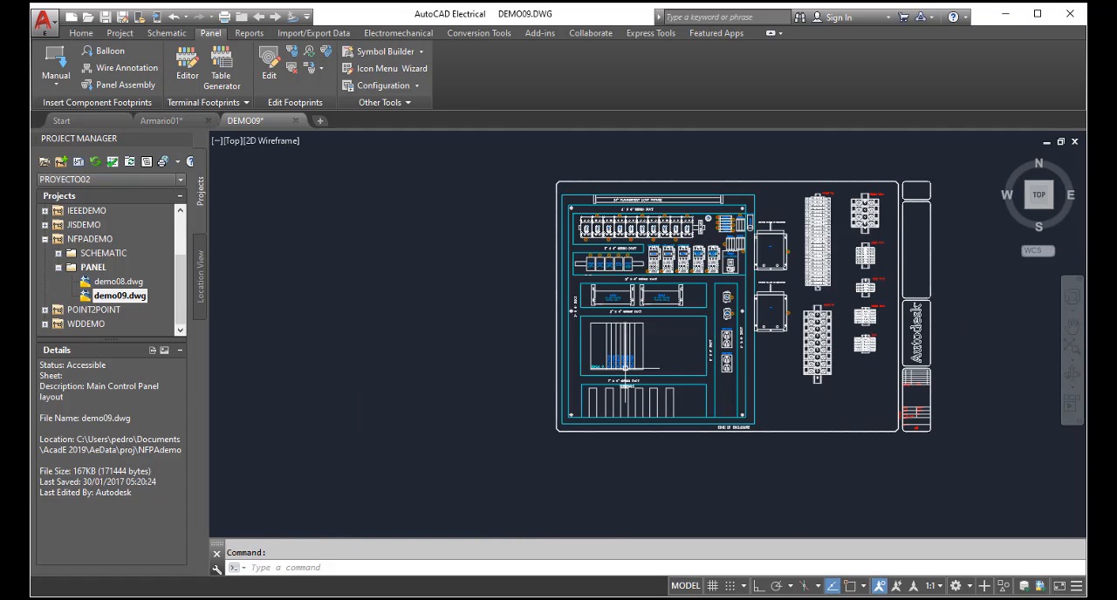
# Step: Open the footprint data of the second PLC module from the left in RACK 0, and of PLC702
pyautogui.scroll(6, 623, 367)
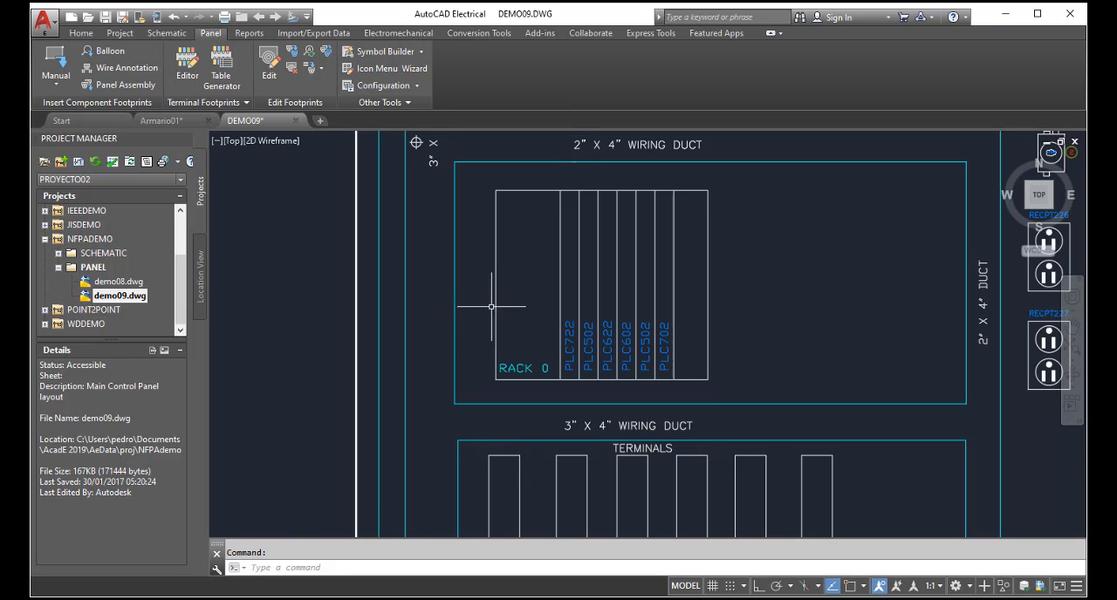
pyautogui.rightClick(588, 340)
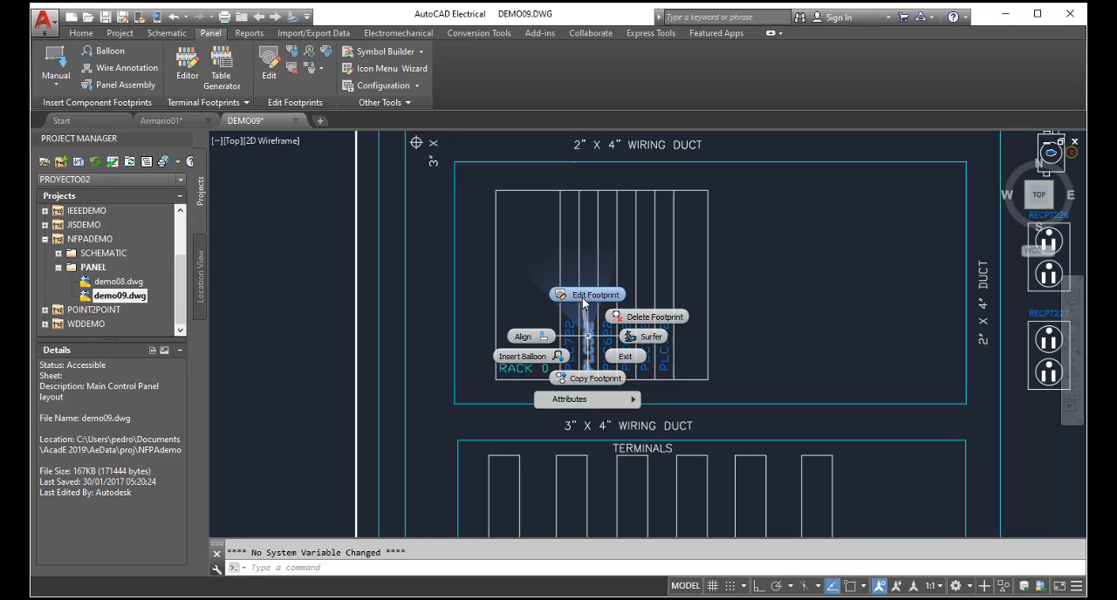
pyautogui.click(583, 296)
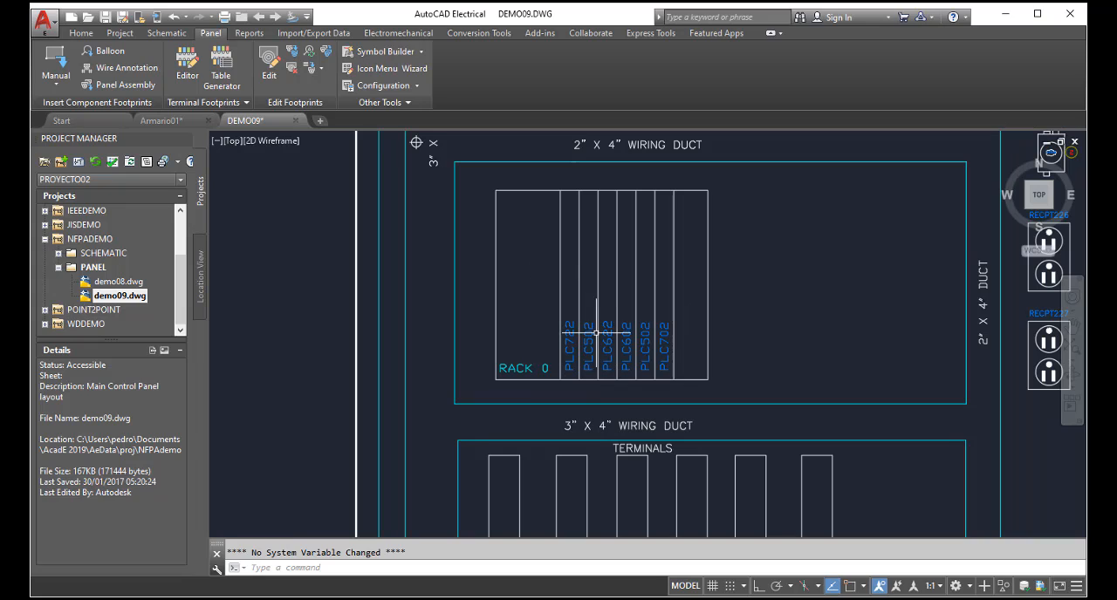
pyautogui.rightClick(665, 340)
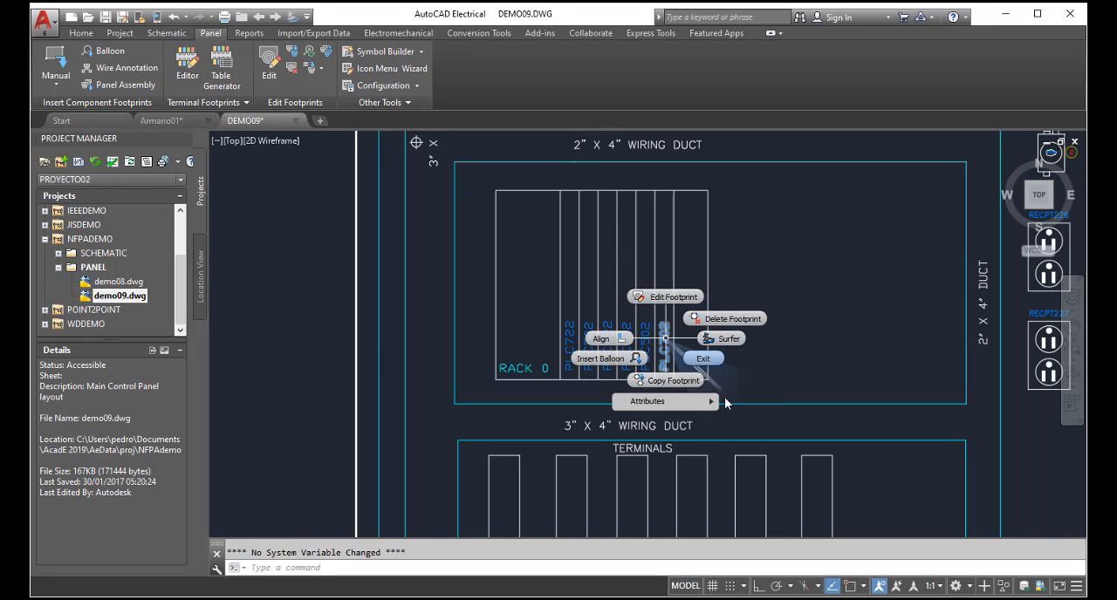
pyautogui.click(670, 298)
# Step: Examine the RECPT226 and RECPT227 receptacle footprints beside the PLC rack, and return to the wider panel layout
pyautogui.scroll(-4, 569, 305)
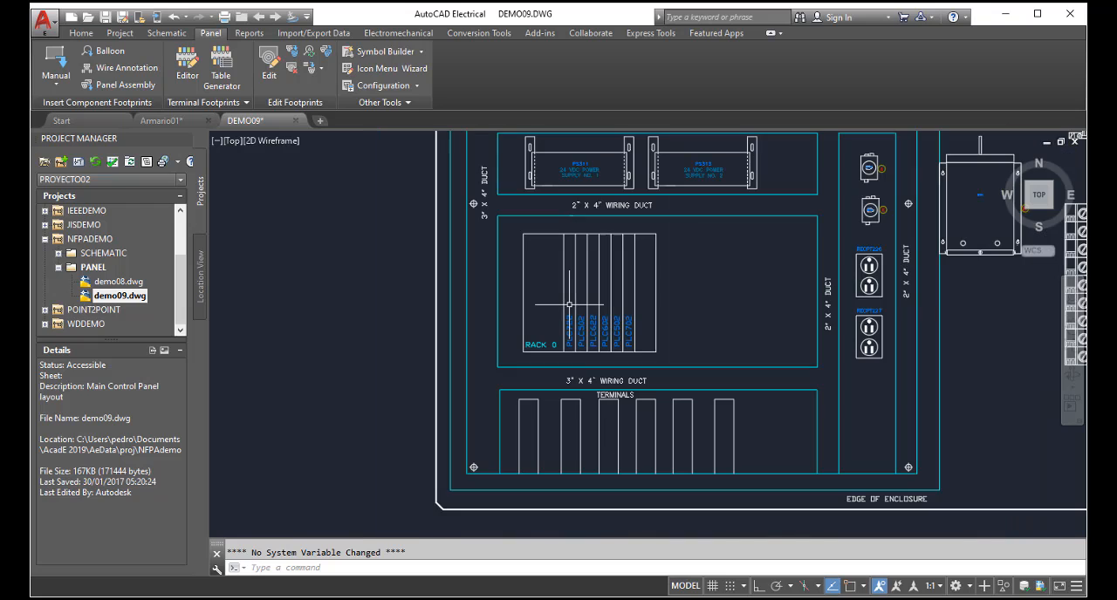
pyautogui.scroll(5, 871, 266)
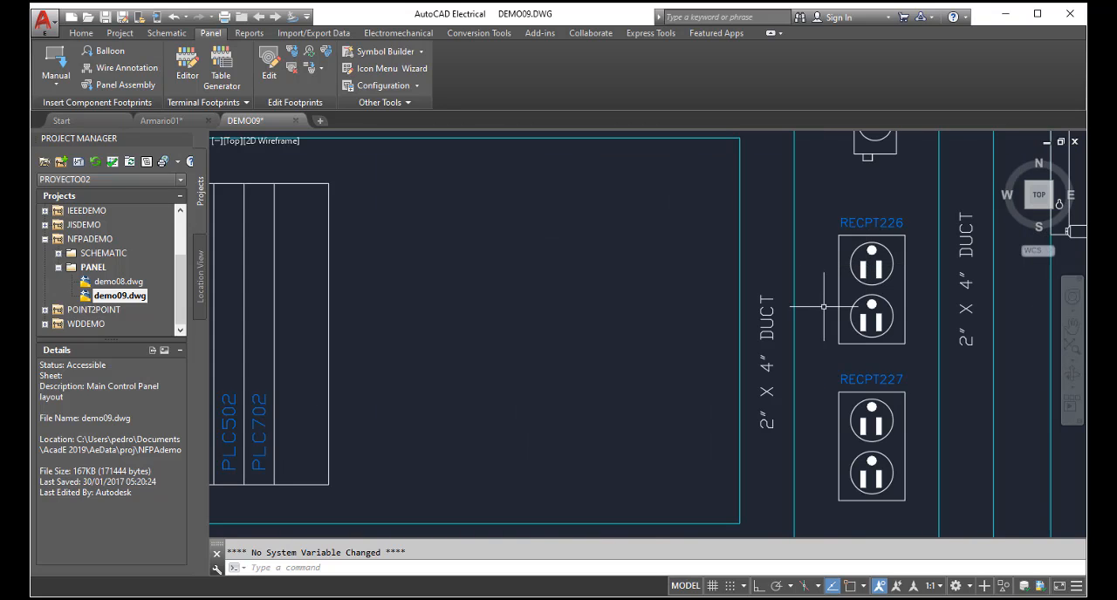
pyautogui.rightClick(771, 298)
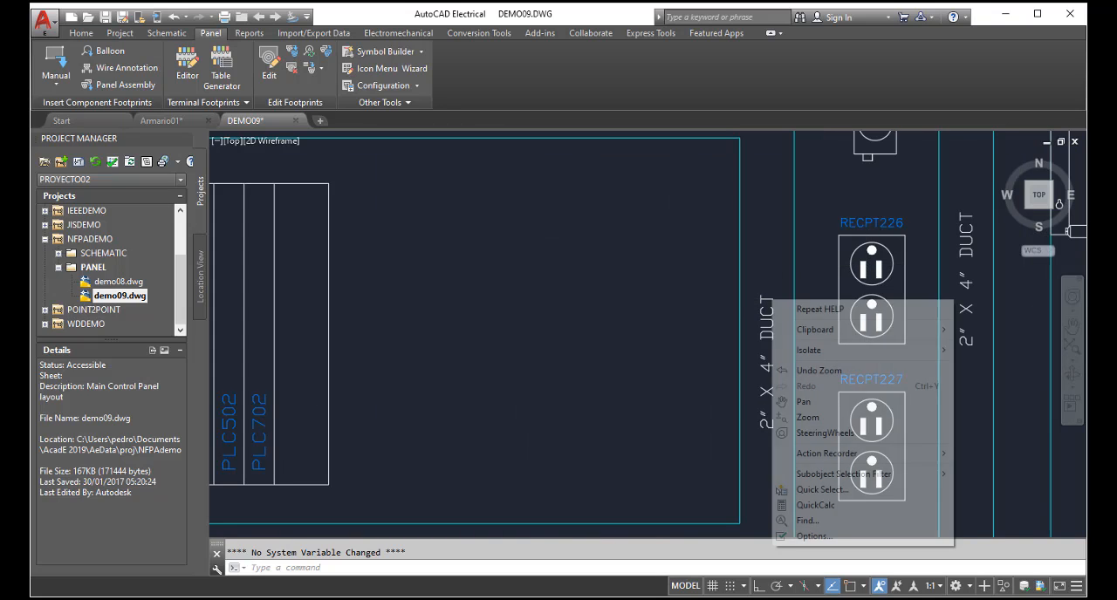
pyautogui.press('Escape')
pyautogui.click(638, 308)
pyautogui.press('Escape')
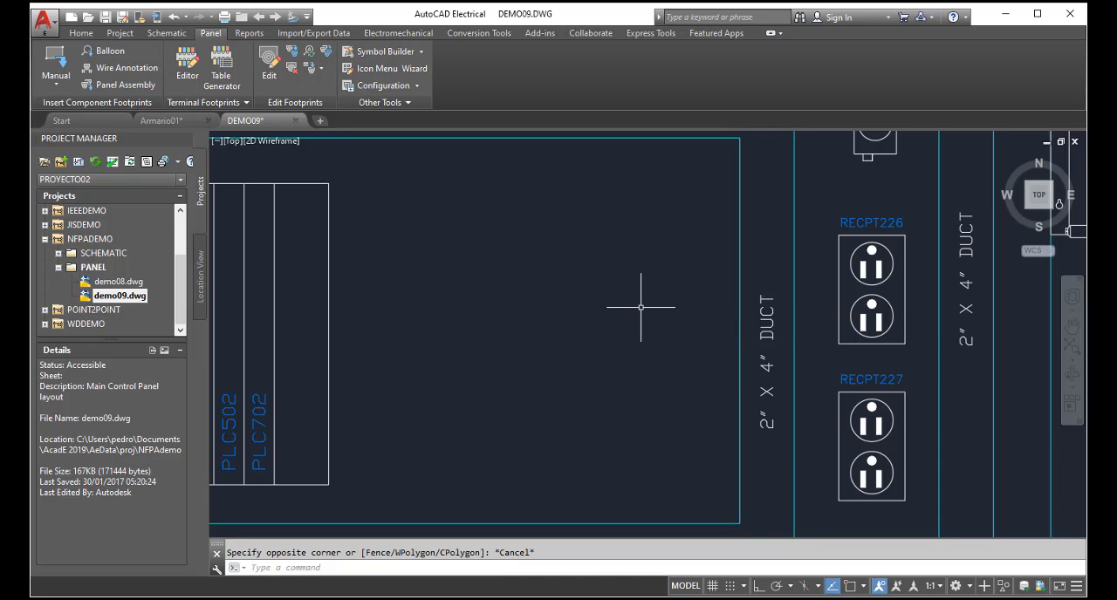
pyautogui.click(1070, 346)
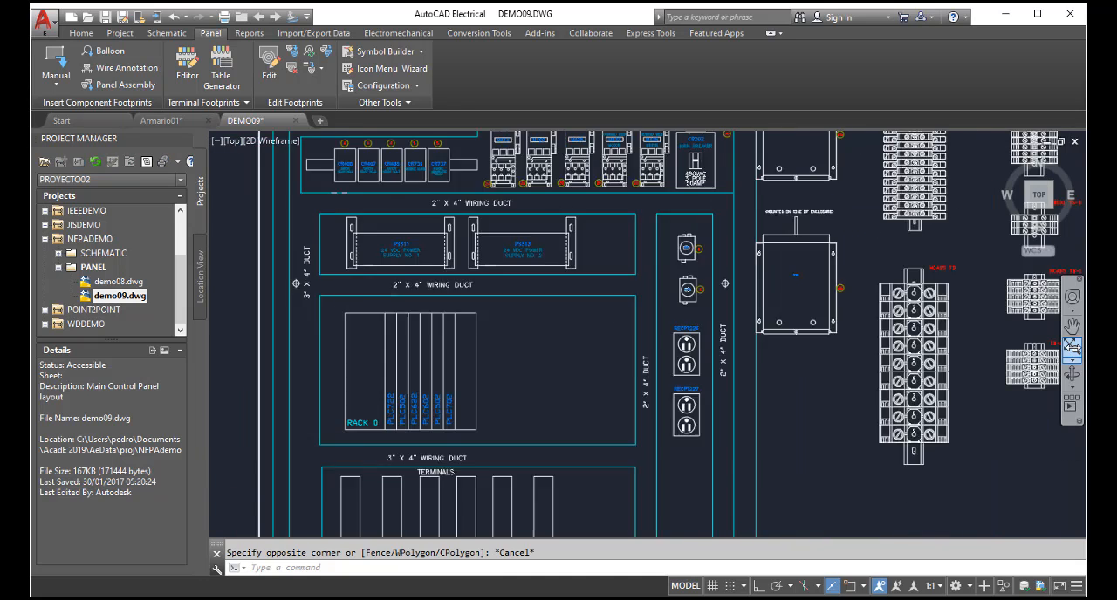